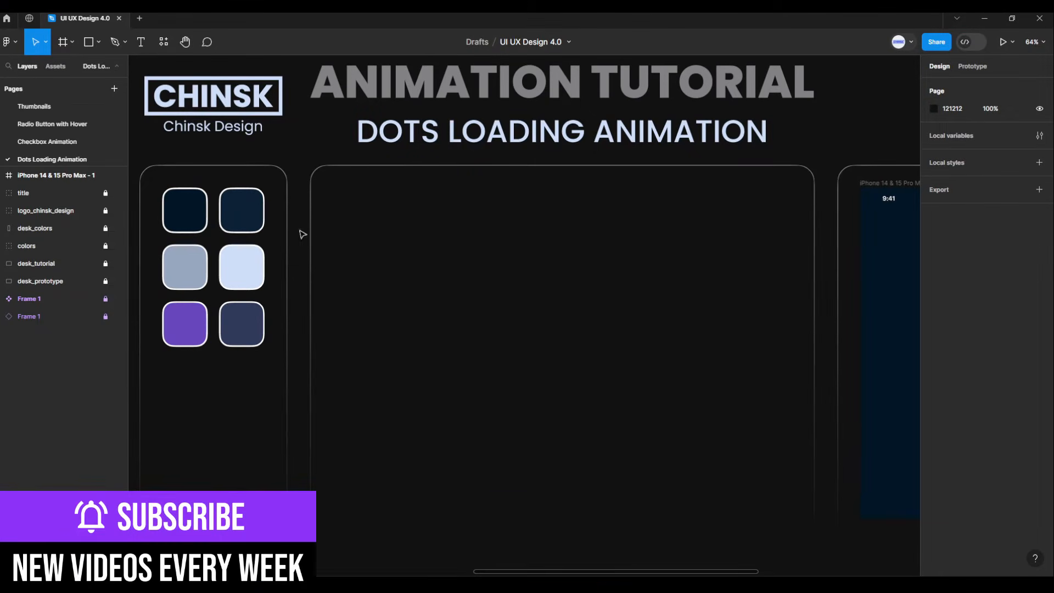
# - Create a frame in the empty central tutorial area and set its size to 366 × 64
pyautogui.click(72, 43)
pyautogui.click(70, 68)
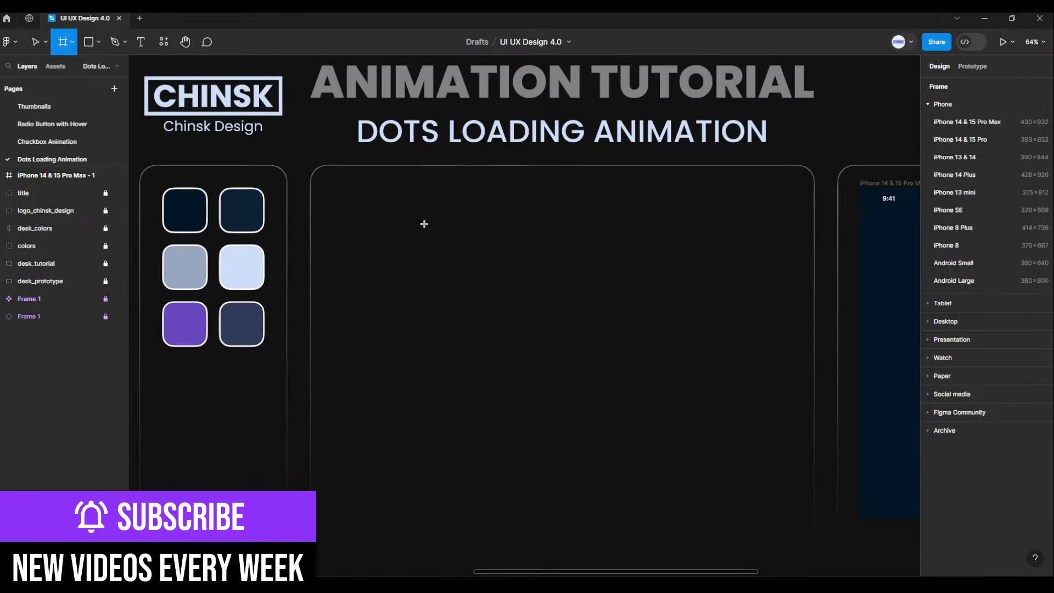
pyautogui.click(480, 264)
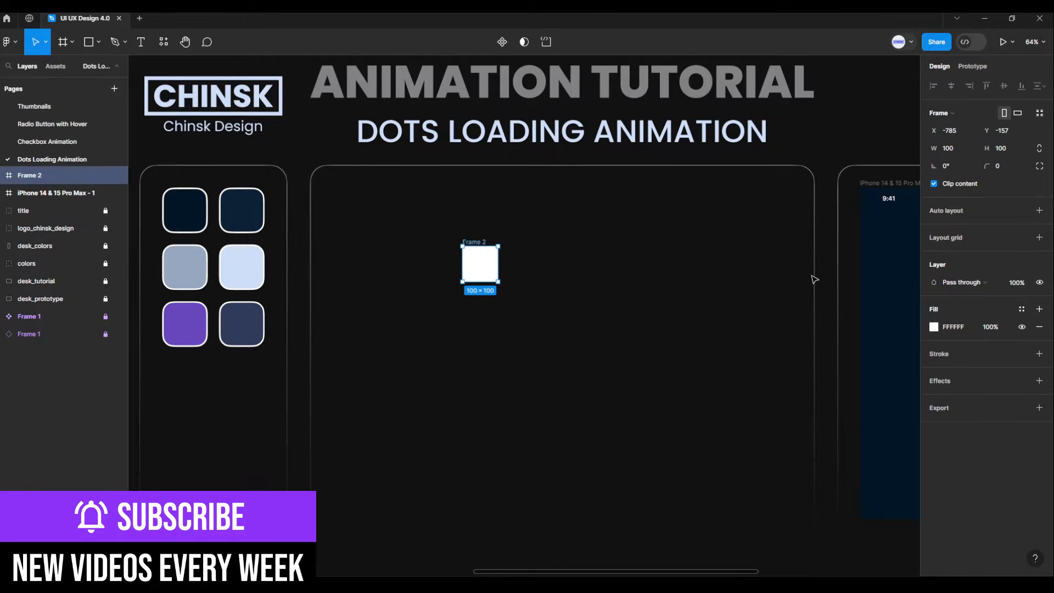
pyautogui.click(960, 152)
pyautogui.write('366')
pyautogui.press('Return')
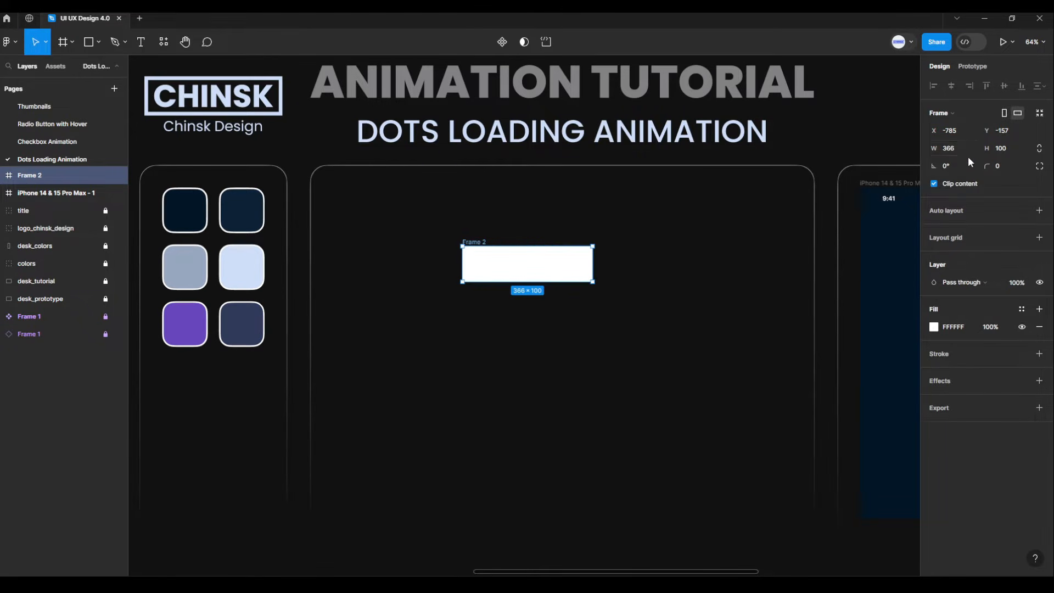
pyautogui.click(1011, 147)
pyautogui.write('64')
pyautogui.press('Return')
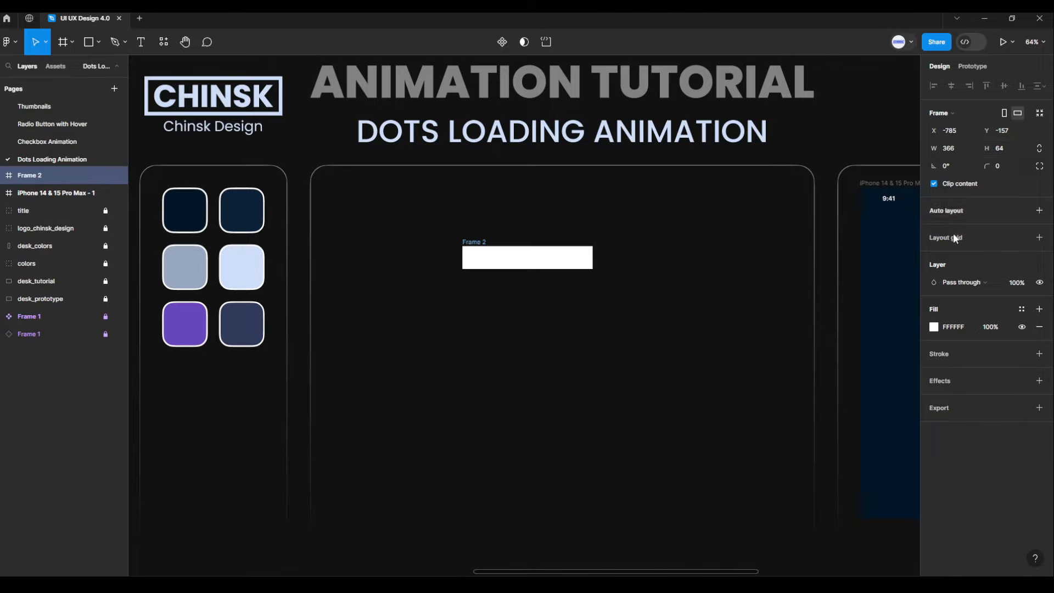
# - Fill the new frame with the darkest navy (031525) sampled from the colour palette
pyautogui.click(934, 327)
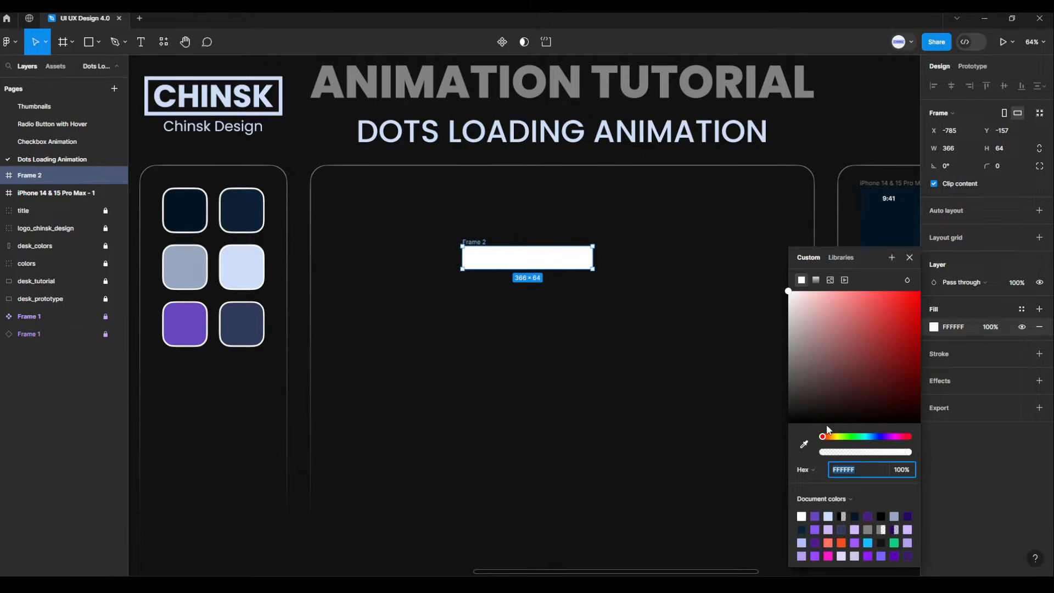
pyautogui.click(805, 444)
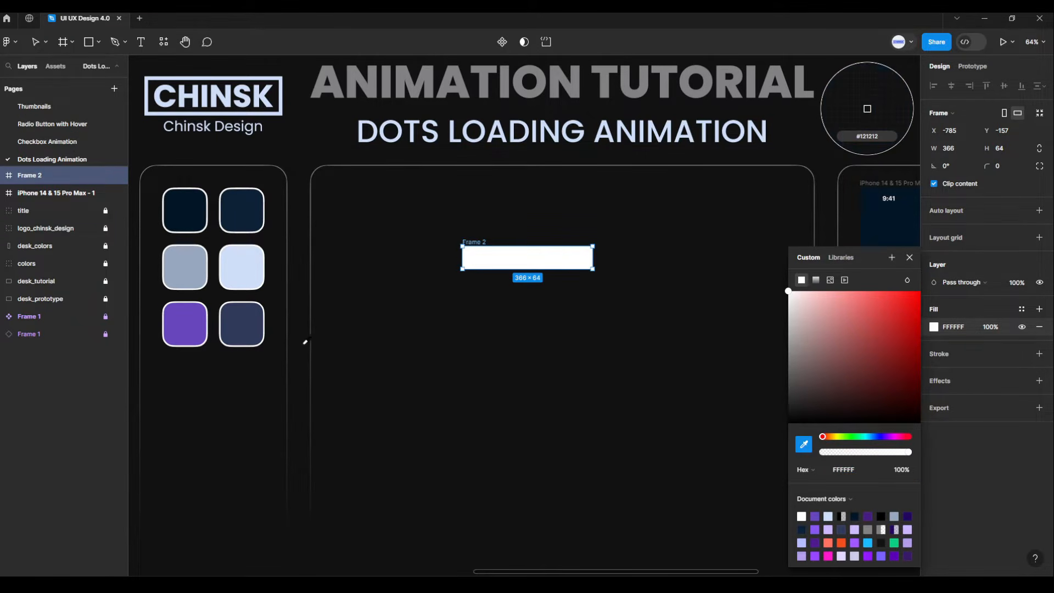
pyautogui.click(187, 217)
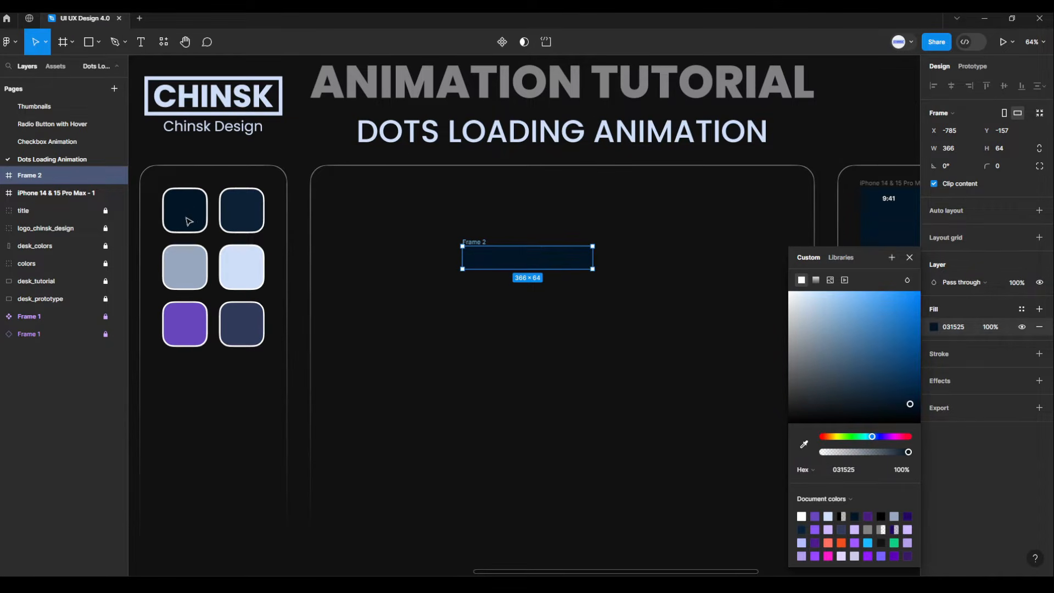
pyautogui.click(153, 154)
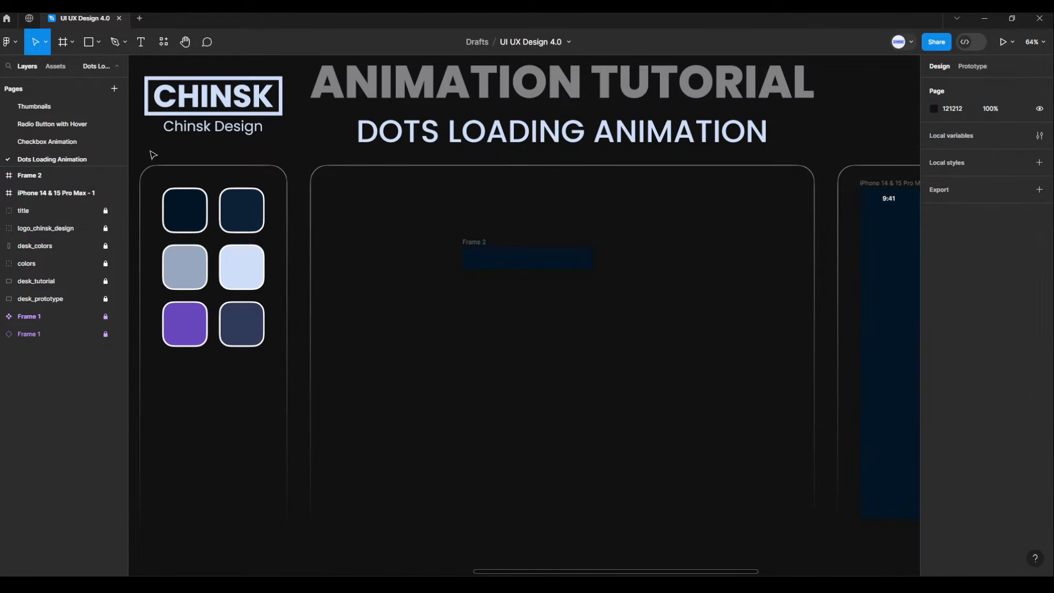
# - Add a circle below the frame and set its size to 32 × 32 with proportions constrained
pyautogui.click(97, 39)
pyautogui.click(73, 108)
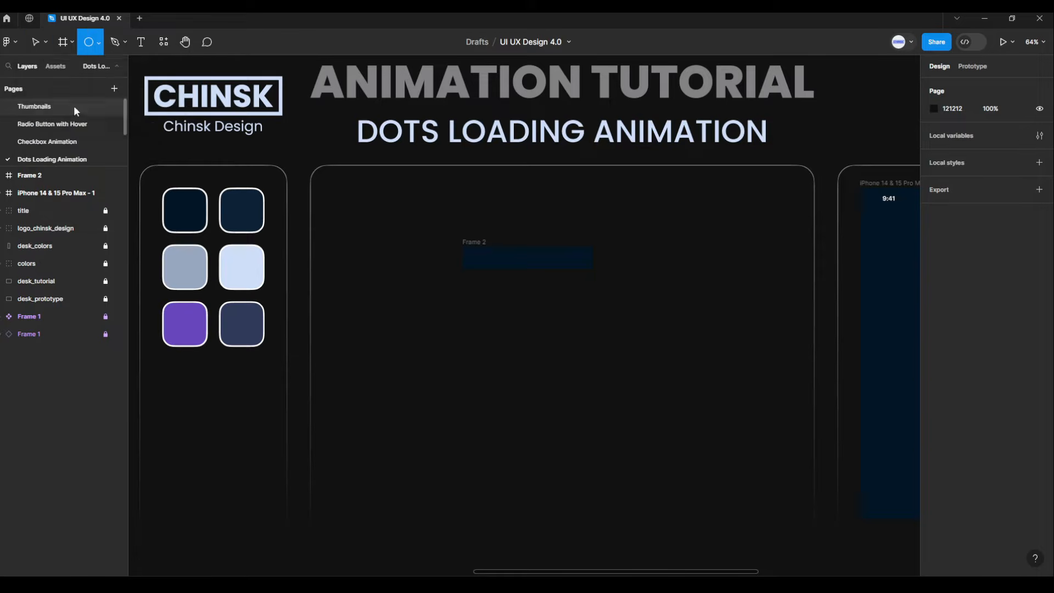
pyautogui.click(483, 310)
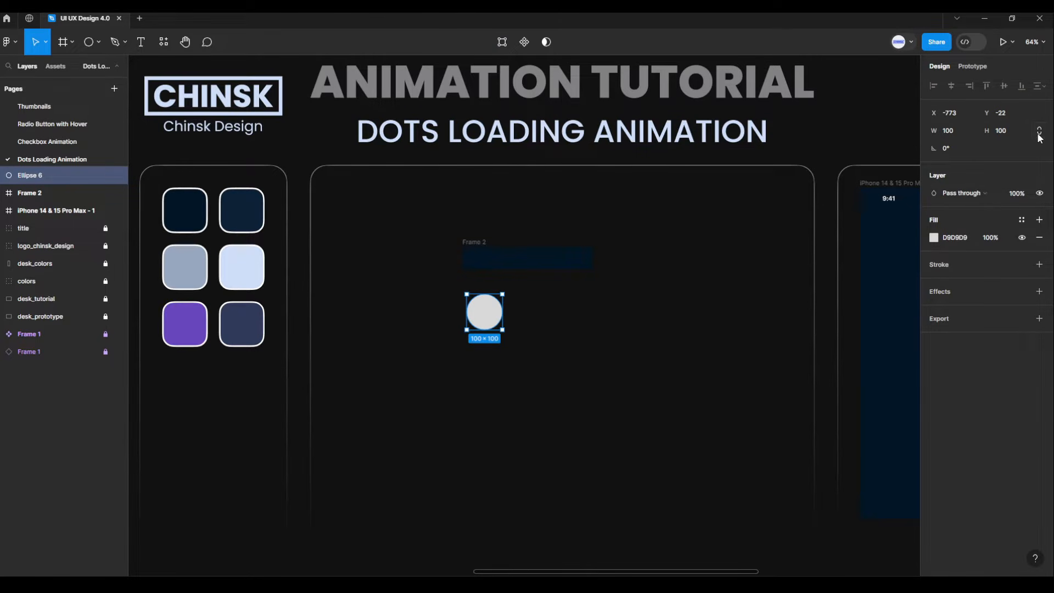
pyautogui.click(965, 130)
pyautogui.write('32')
pyautogui.press('Return')
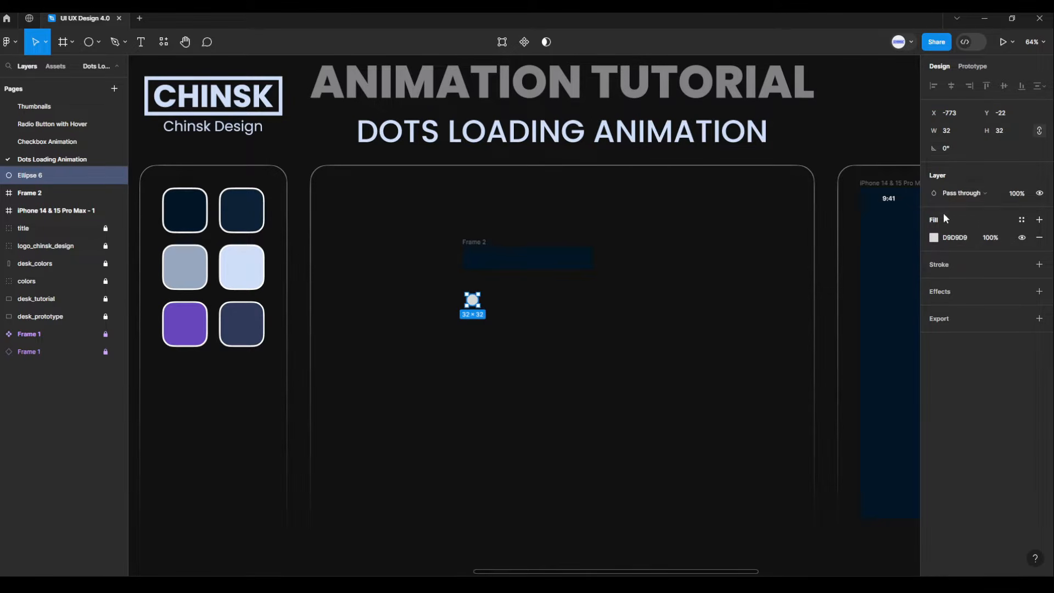
# - Fill the circle with the purple (6847BC) sampled from the colour palette
pyautogui.click(934, 238)
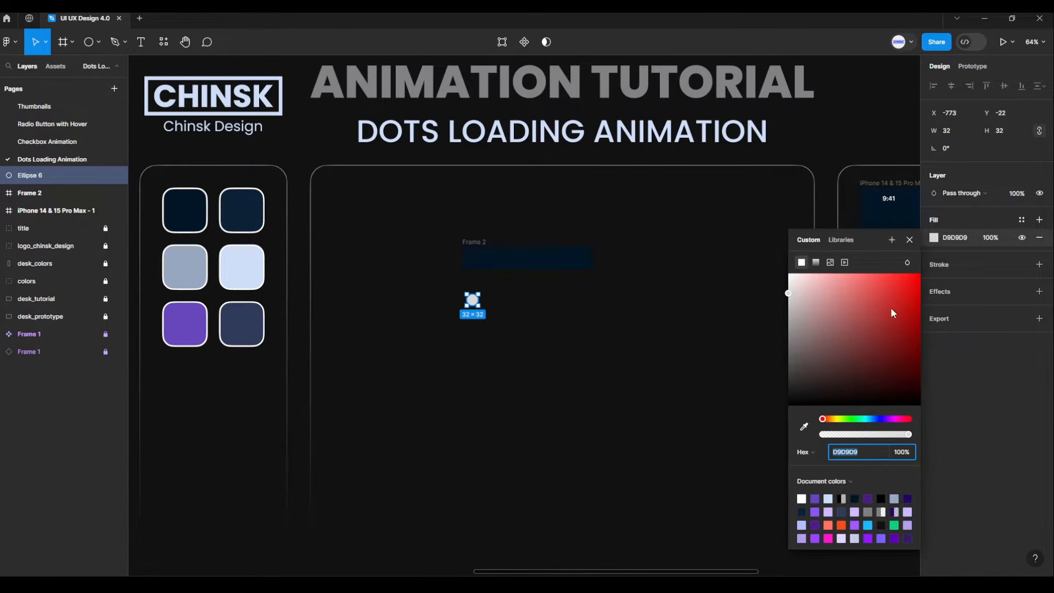
pyautogui.click(805, 425)
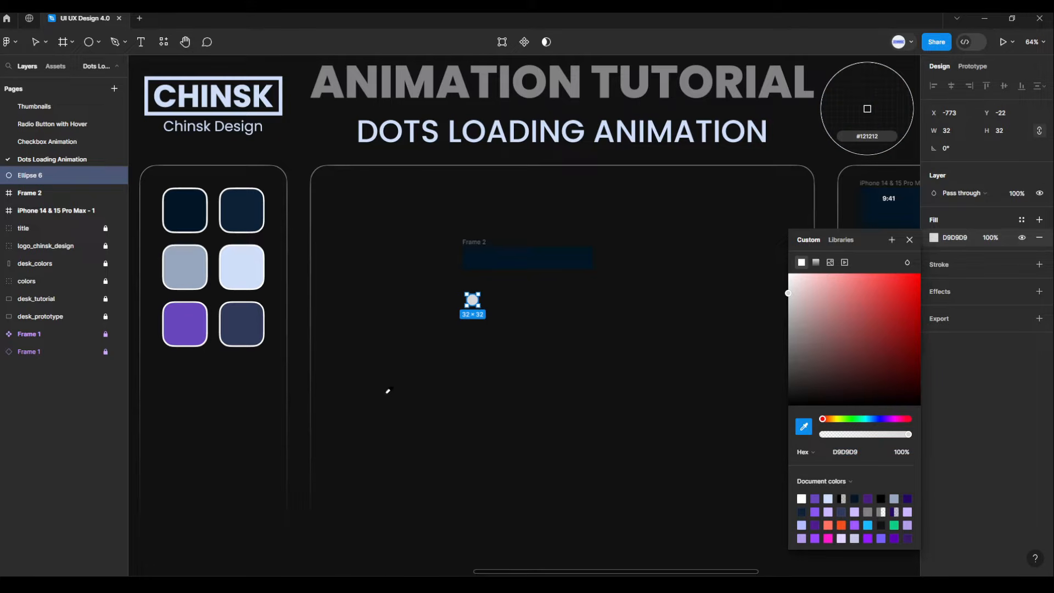
pyautogui.click(190, 324)
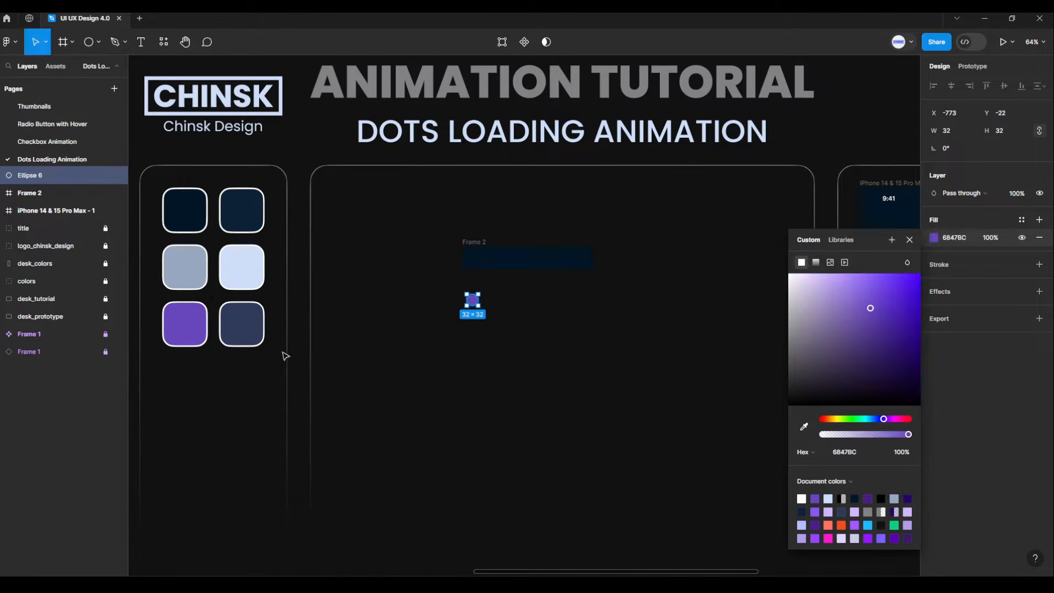
pyautogui.click(617, 328)
# - Move the purple circle into the navy frame, align it to the frame's centre both ways, and set both constraints to Center
pyautogui.scroll(5, 511, 307)
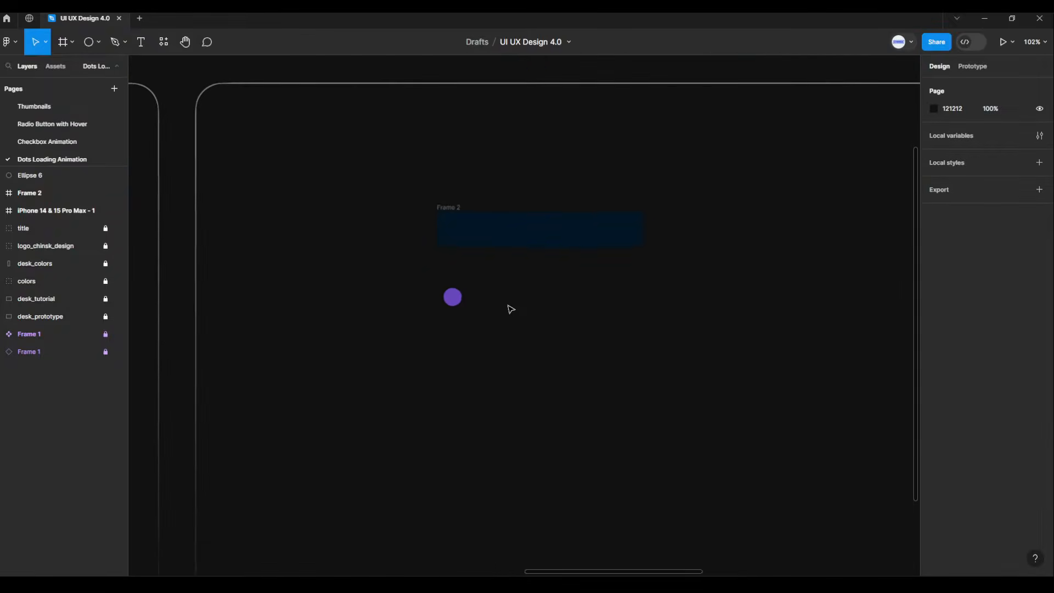
pyautogui.moveTo(445, 199); pyautogui.dragTo(452, 126)
pyautogui.click(444, 299)
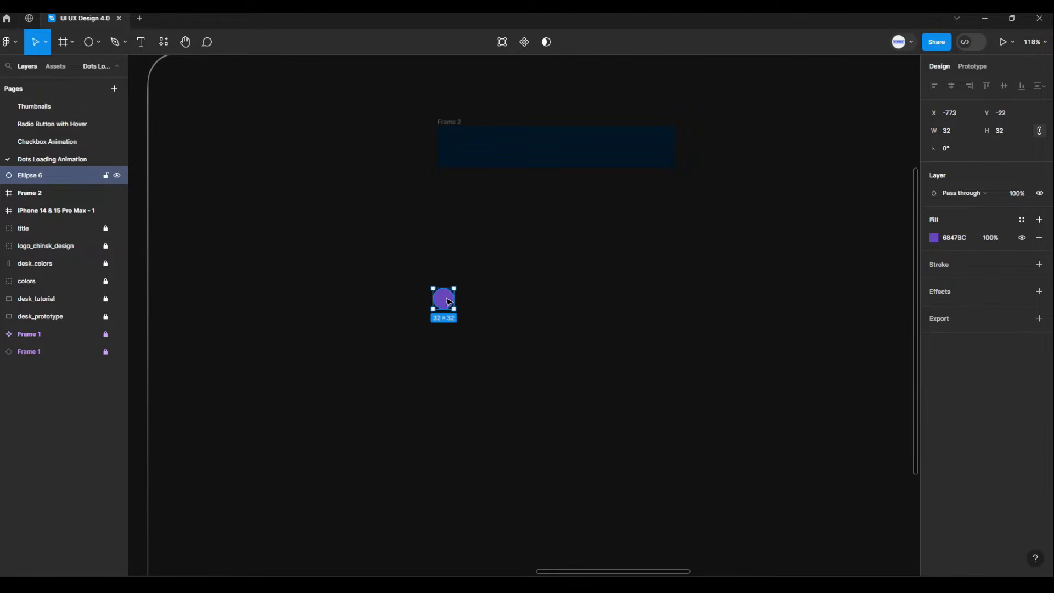
pyautogui.moveTo(453, 291); pyautogui.dragTo(560, 150)
pyautogui.scroll(5, 563, 150)
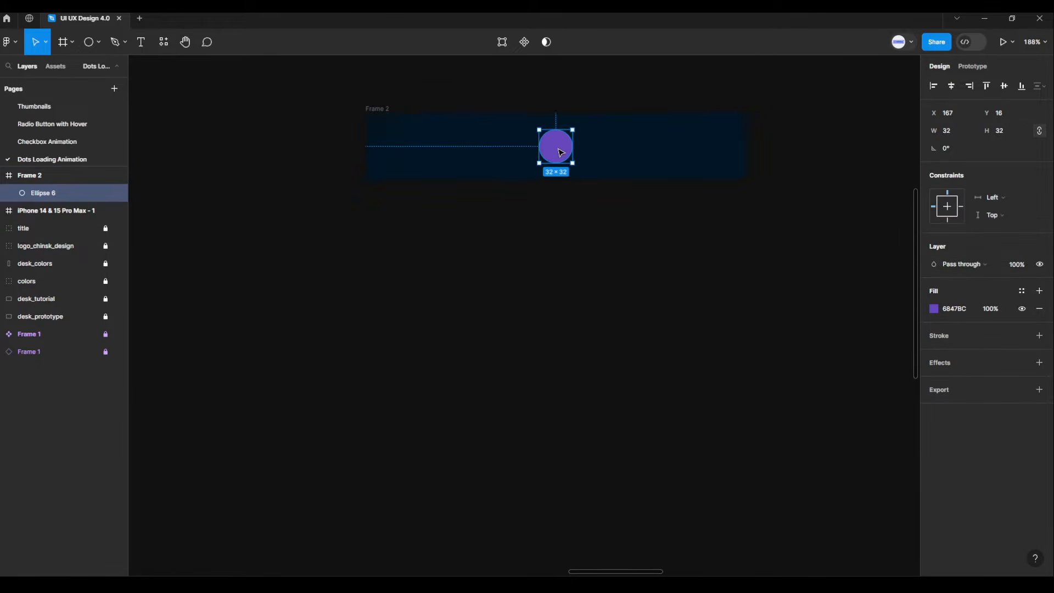
pyautogui.scroll(1, 560, 152)
pyautogui.moveTo(666, 287); pyautogui.dragTo(645, 372)
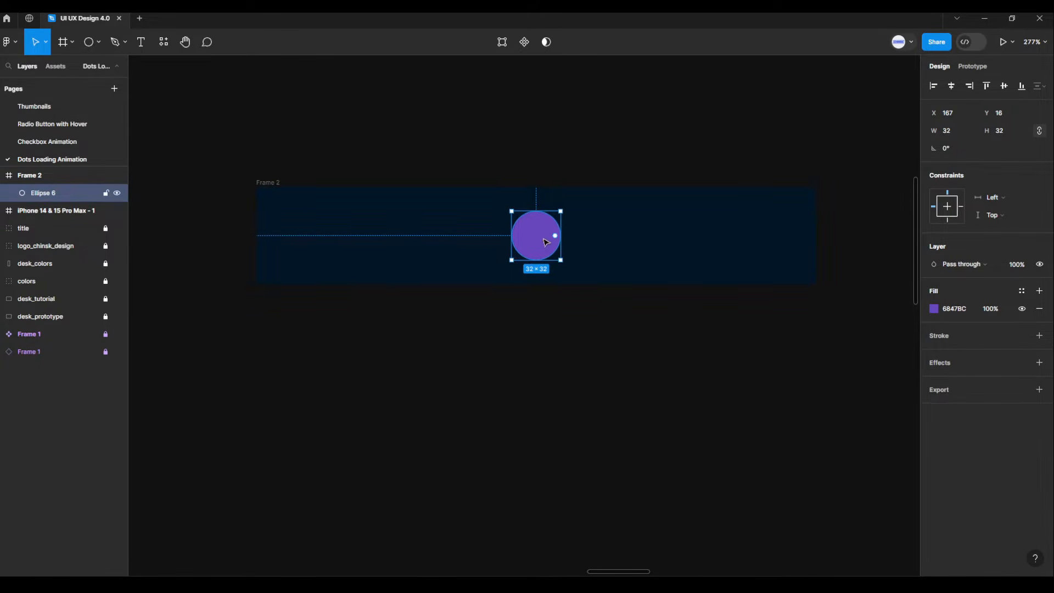
pyautogui.click(952, 86)
pyautogui.click(1004, 87)
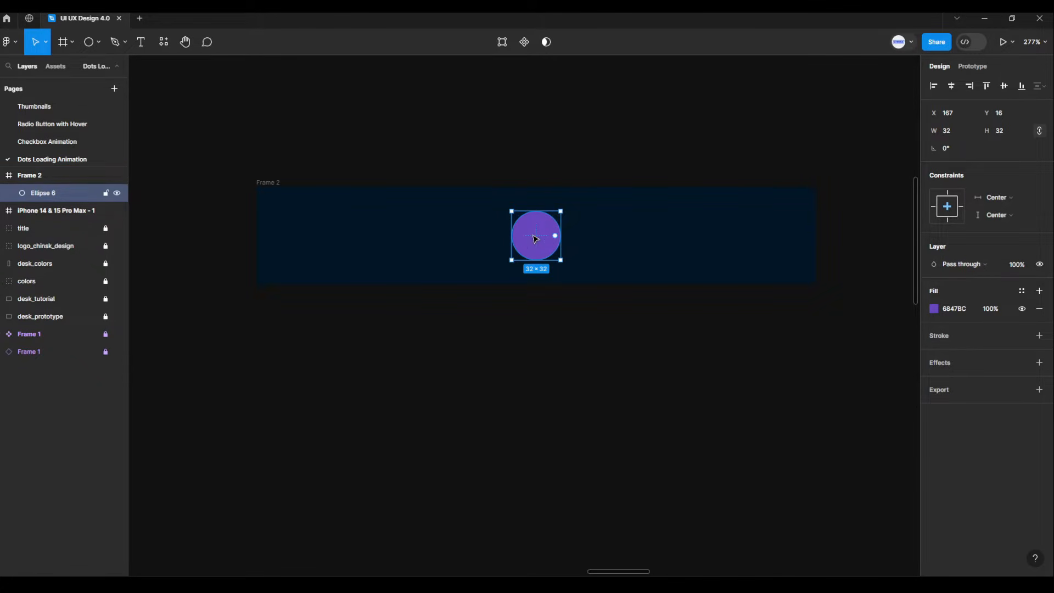
# - Duplicate the centred circle to its right, leaving a 16 px gap between the two dots
pyautogui.moveTo(536, 238); pyautogui.dragTo(603, 237)
pyautogui.press('alt')
pyautogui.press('Right')
pyautogui.press('Right')
pyautogui.press('Right')
pyautogui.press('Right')
pyautogui.press('Right')
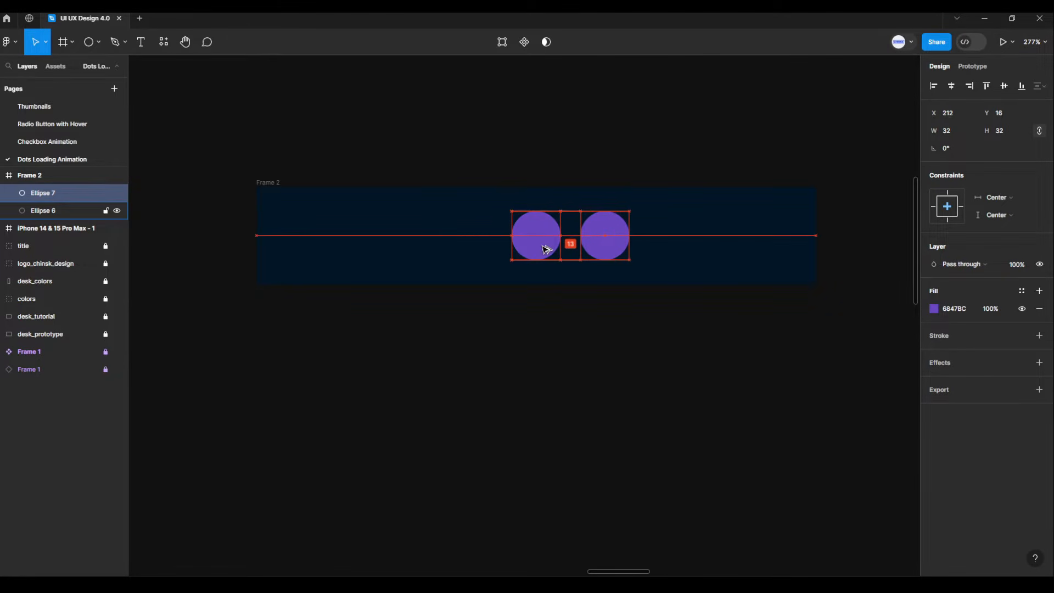
# - Duplicate the centre circle to its left at X 119, matching the 16 px spacing
pyautogui.click(544, 250)
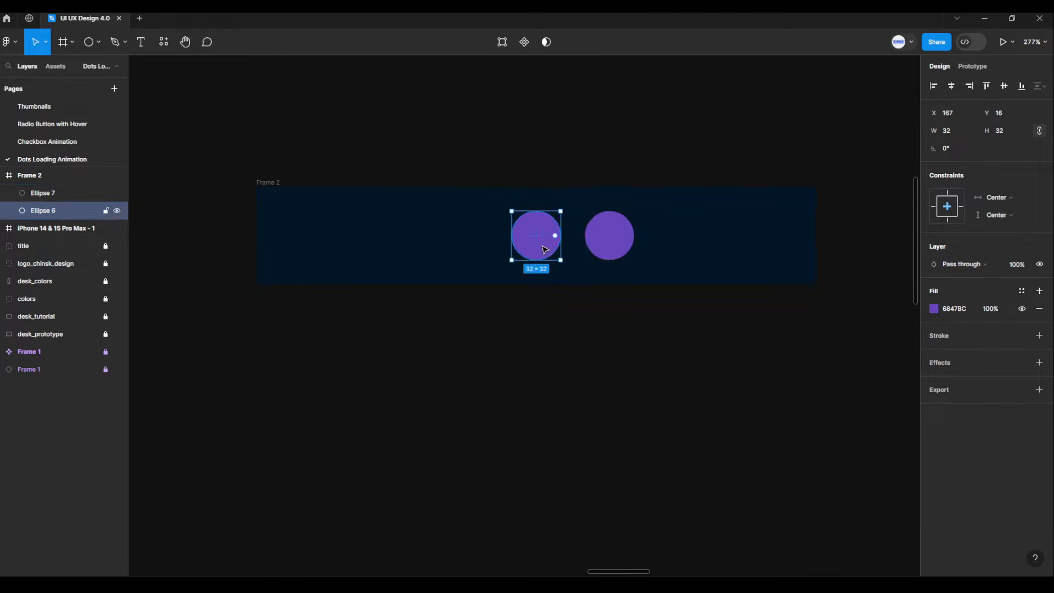
pyautogui.moveTo(544, 250); pyautogui.dragTo(476, 247)
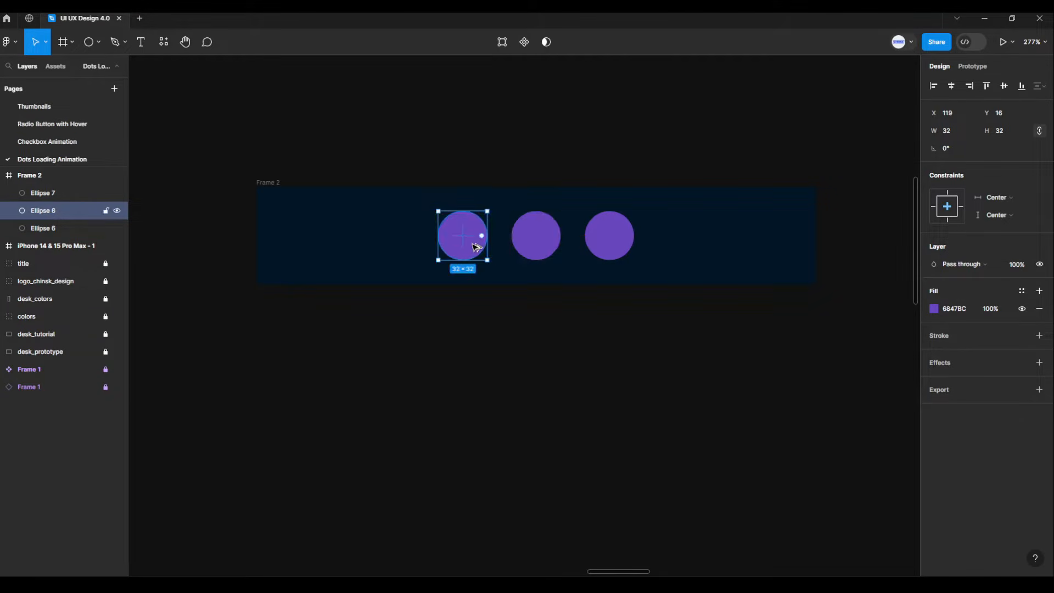
pyautogui.click(448, 152)
# - Turn the three-dot frame into a component and add a Variant property to it
pyautogui.moveTo(202, 128); pyautogui.dragTo(880, 358)
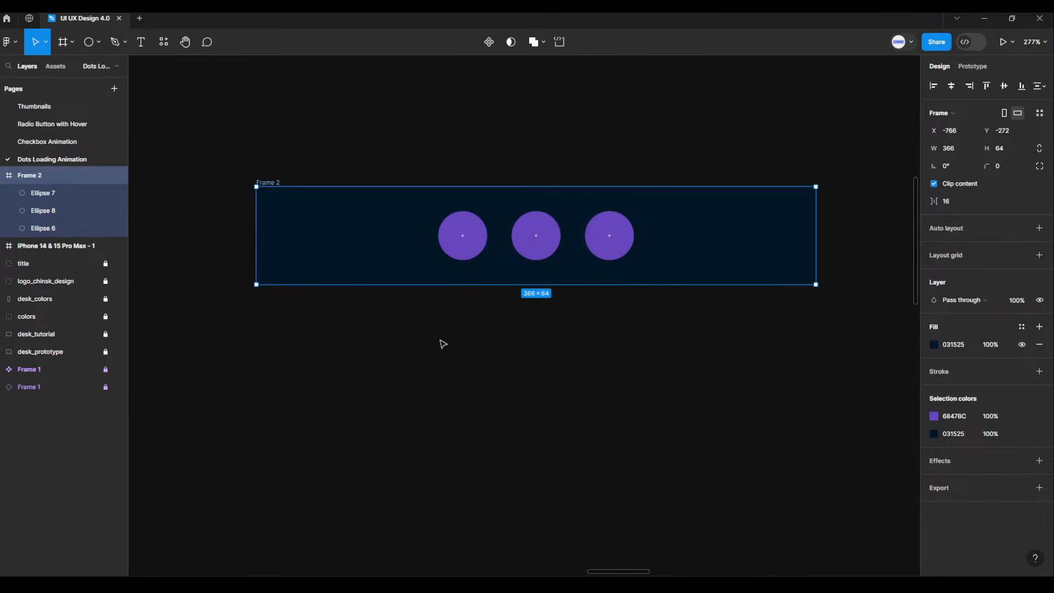
pyautogui.click(490, 44)
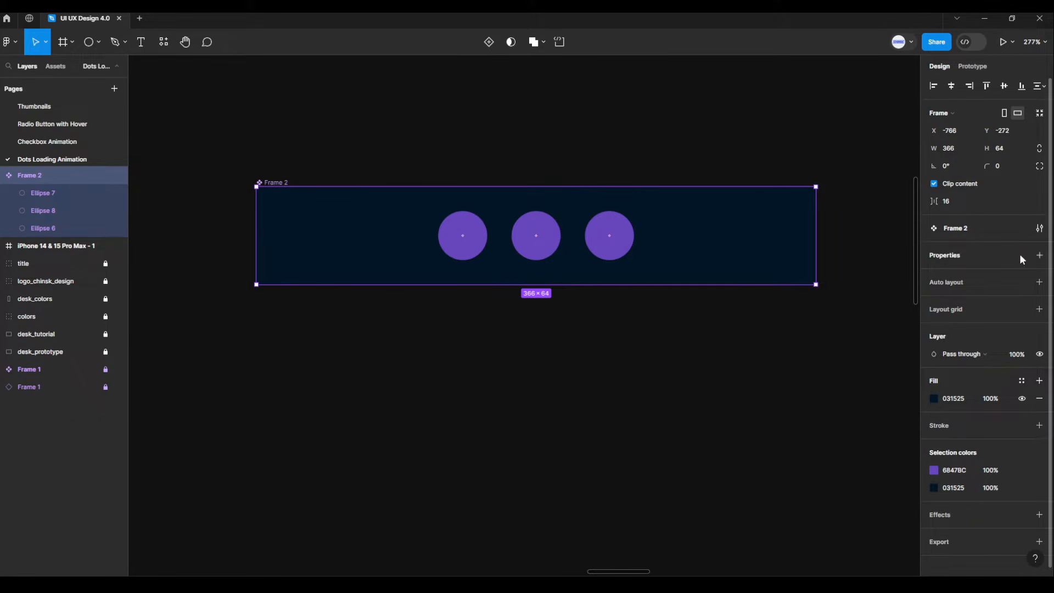
pyautogui.click(1040, 255)
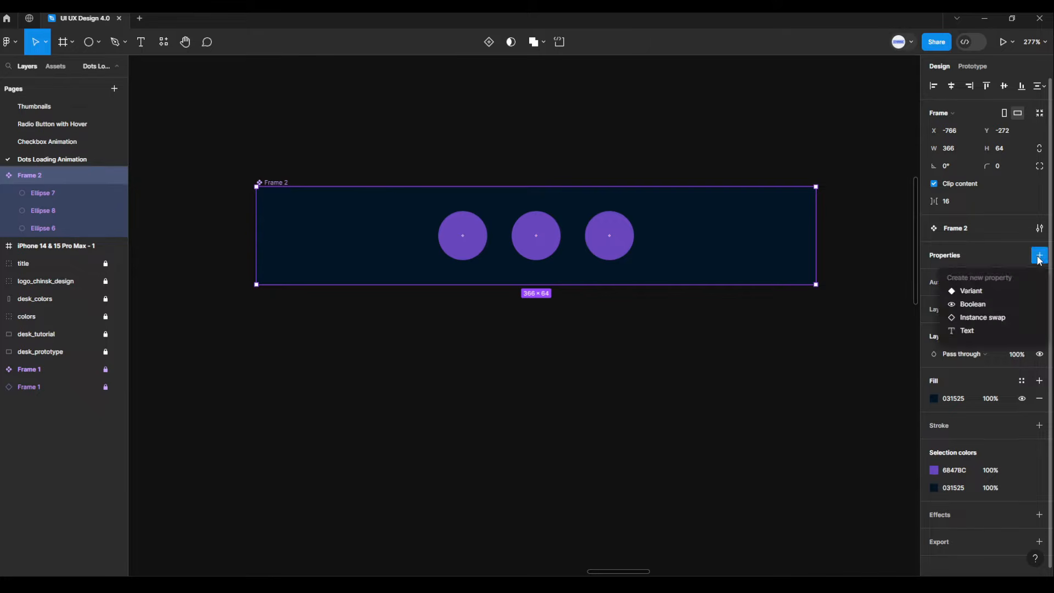
pyautogui.click(982, 293)
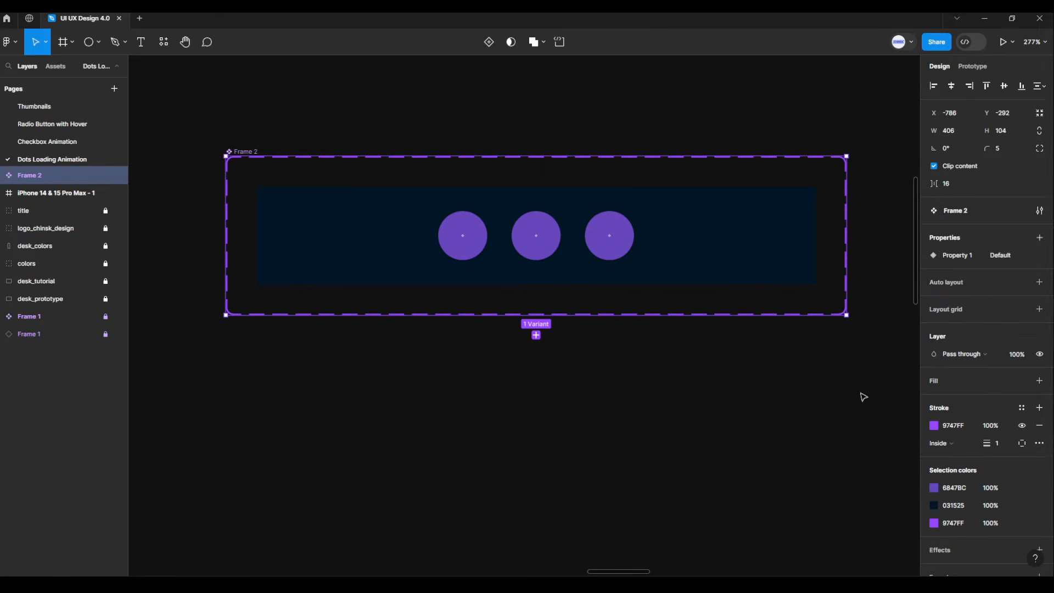
# - Add a second variant to the three-dot component set, keeping the suggested name Variant2
pyautogui.click(536, 336)
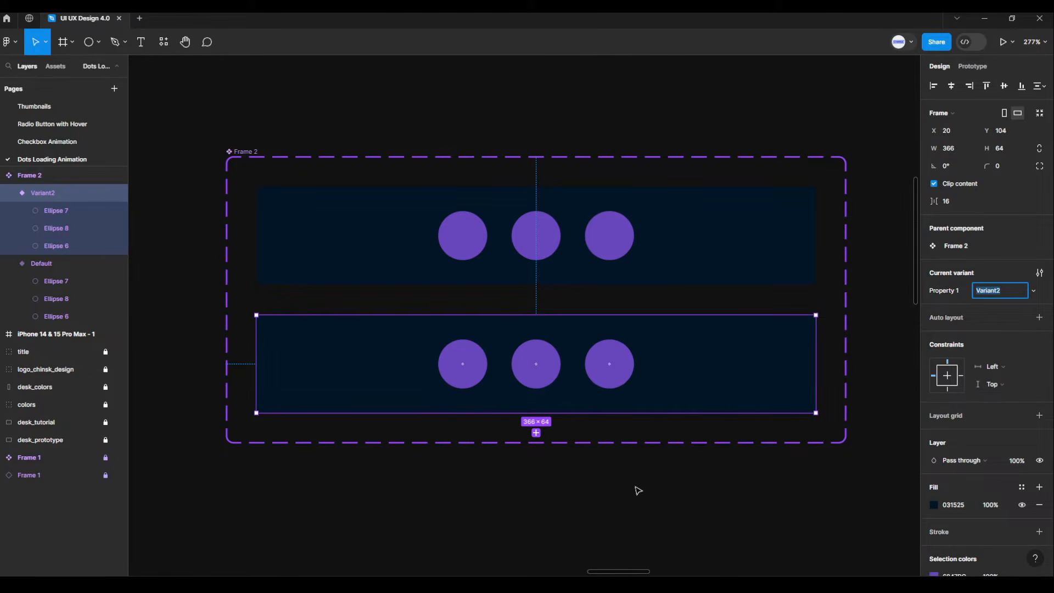
pyautogui.press('Escape')
pyautogui.moveTo(638, 489); pyautogui.dragTo(628, 429)
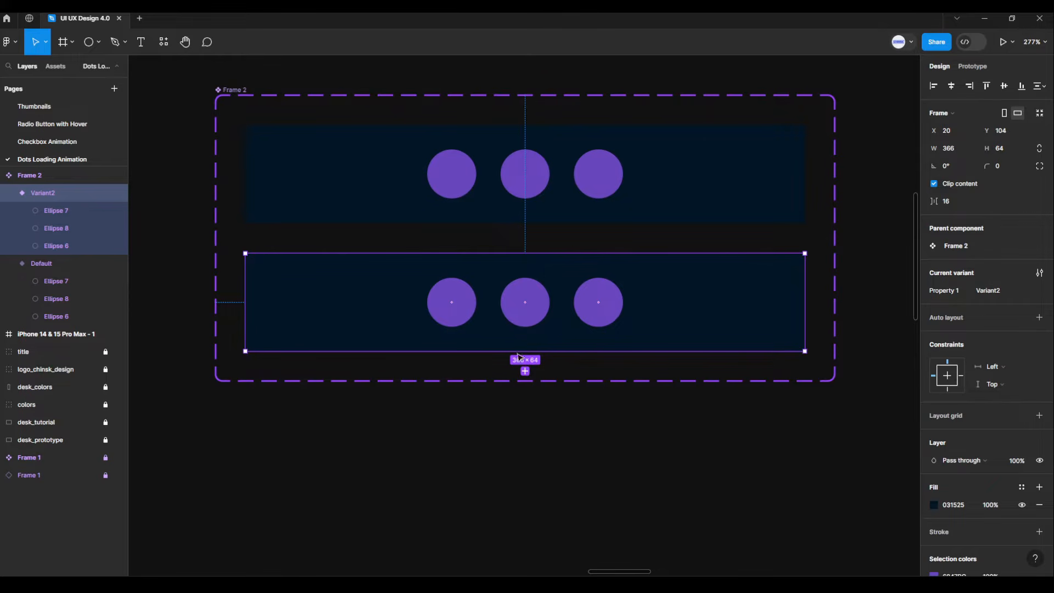
# - Move the left dot of Variant2 outward to X 32, keeping it on the row's centre line
pyautogui.click(466, 320)
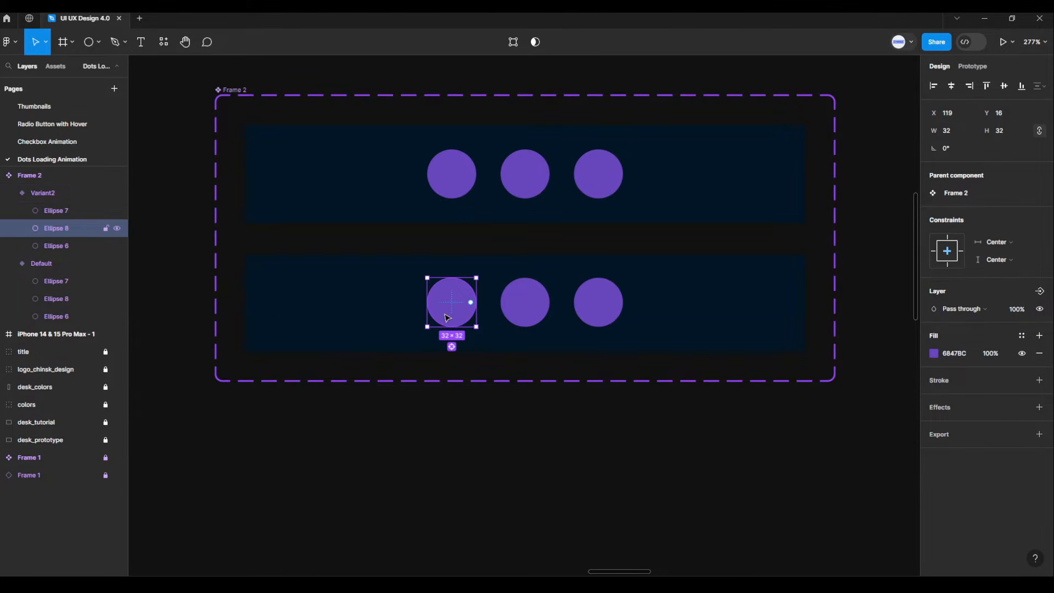
pyautogui.moveTo(443, 315); pyautogui.dragTo(312, 314)
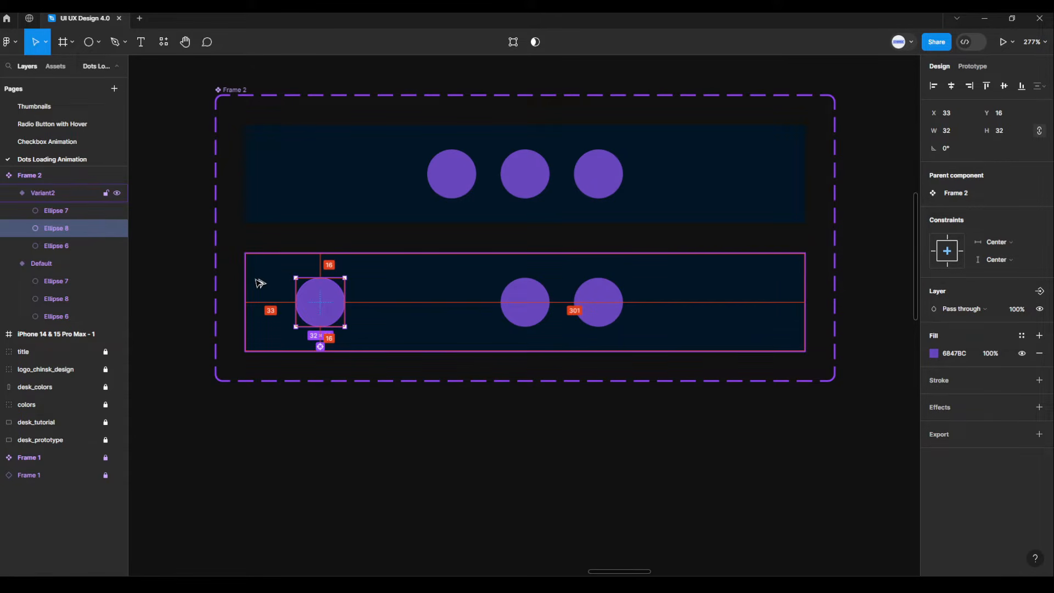
pyautogui.press('Left')
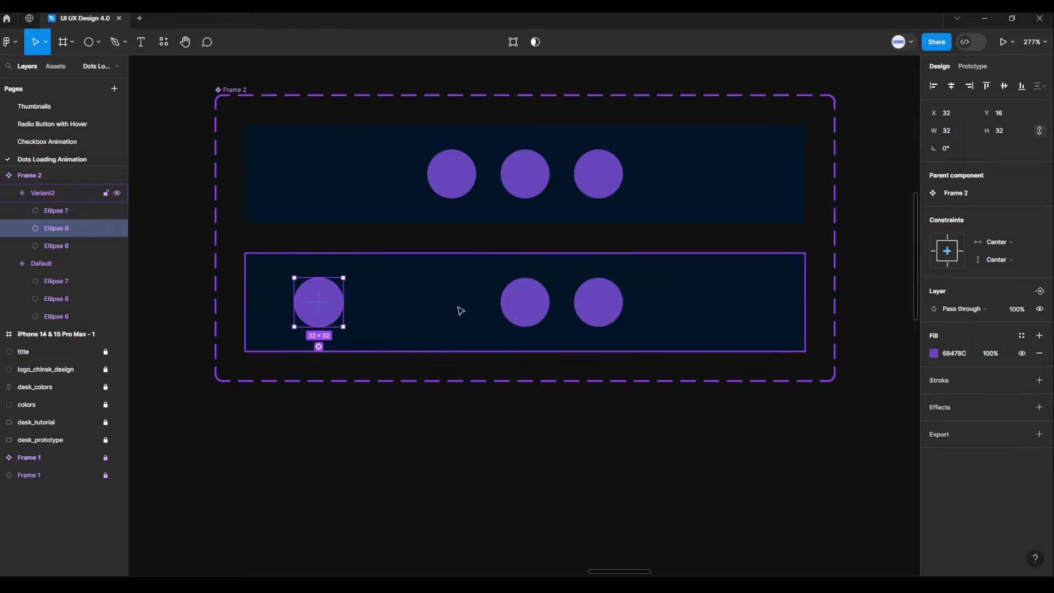
# - Move the right dot of Variant2 outward to X 302 on the same centre line, then select the whole variant
pyautogui.click(599, 305)
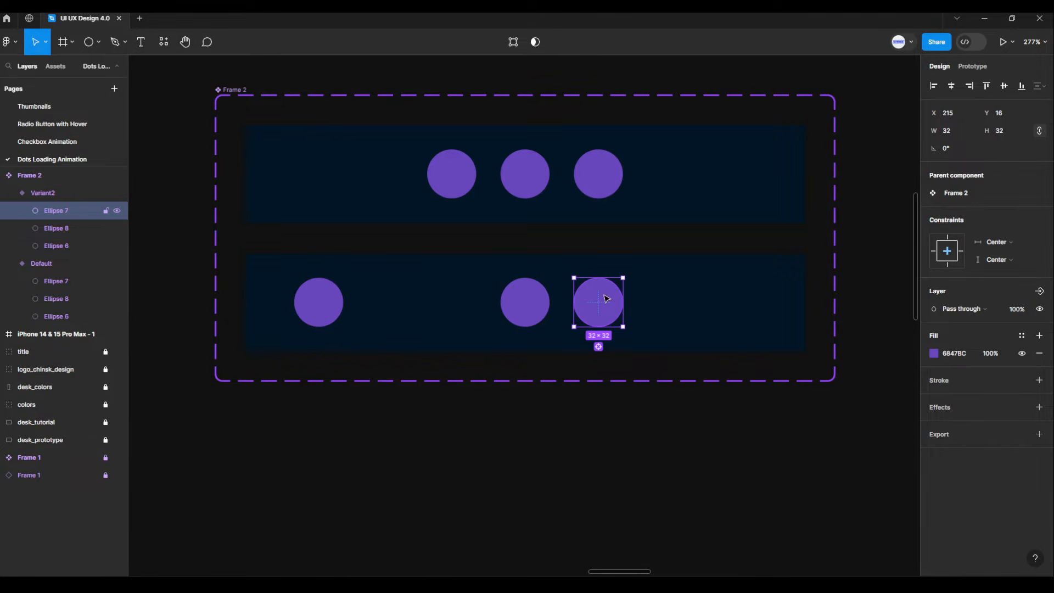
pyautogui.moveTo(606, 299); pyautogui.dragTo(726, 312)
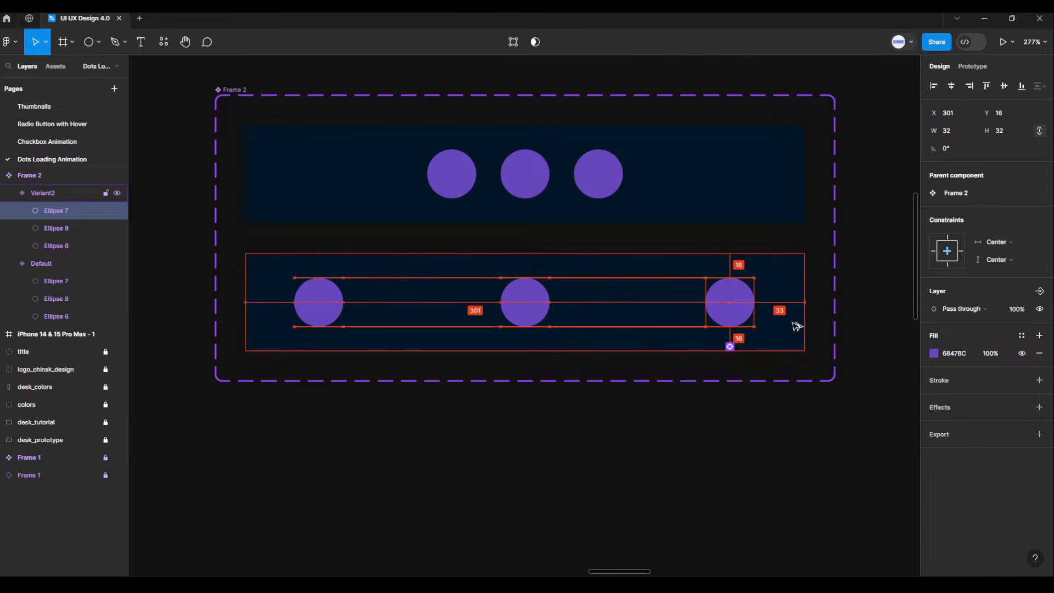
pyautogui.press('Right')
pyautogui.press('Right')
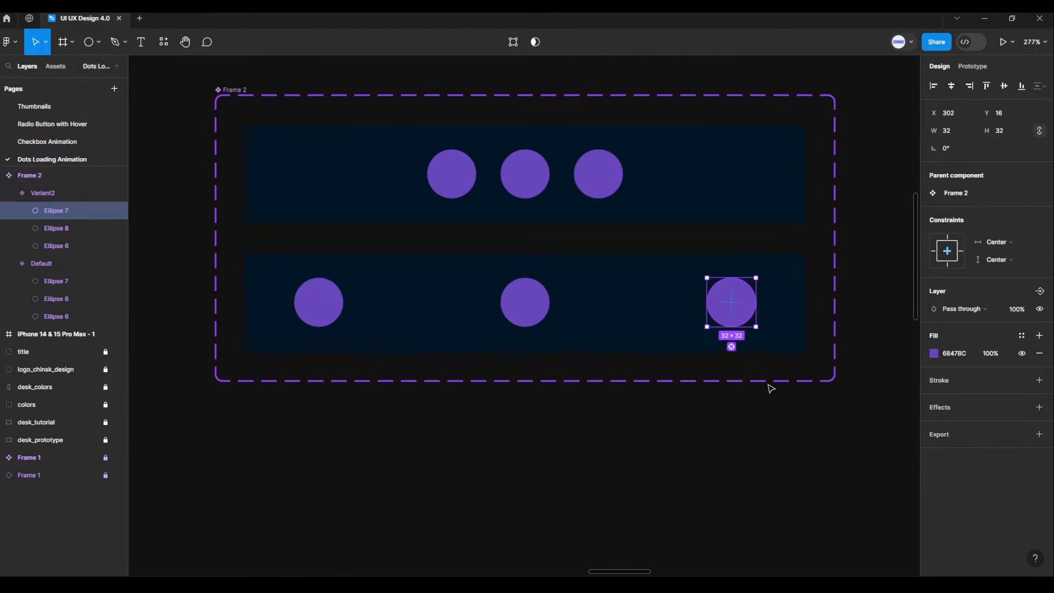
pyautogui.click(760, 427)
pyautogui.click(642, 334)
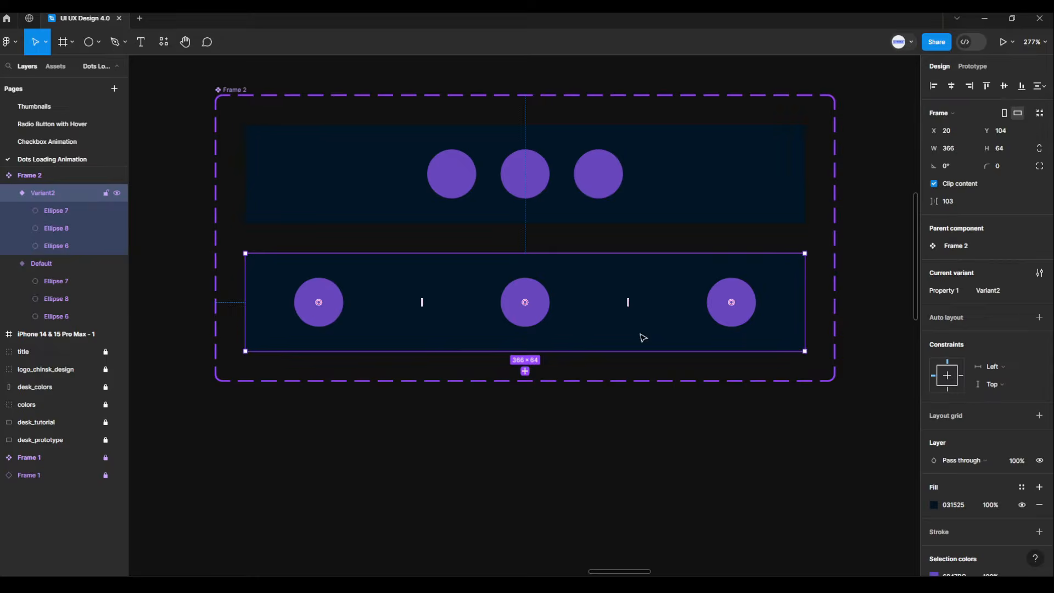
# - Add a third variant to the component set and move its left dot inward to X 135, touching the middle dot
pyautogui.click(525, 372)
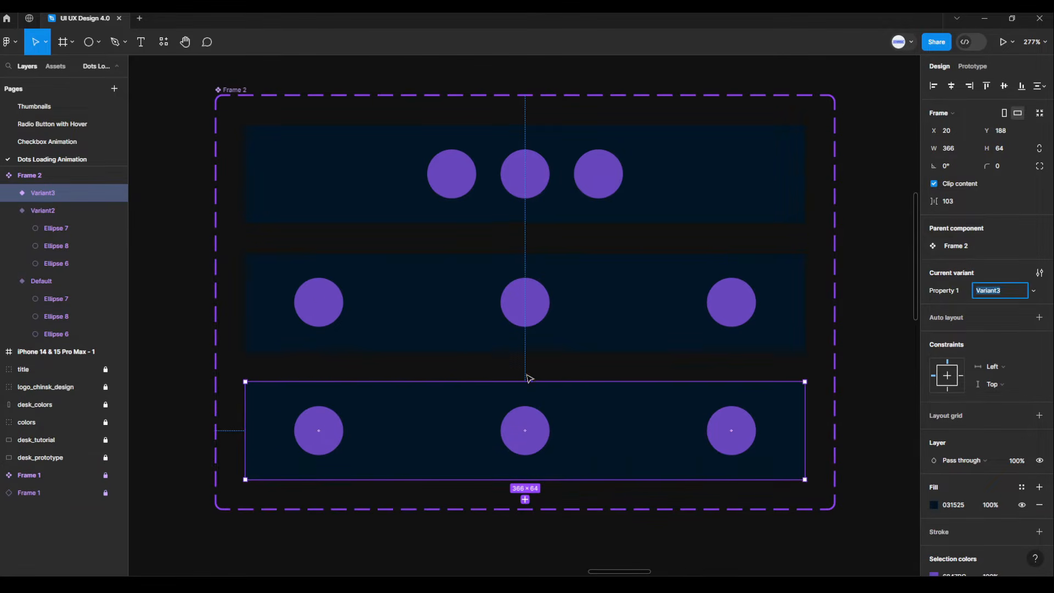
pyautogui.moveTo(670, 533); pyautogui.dragTo(676, 377)
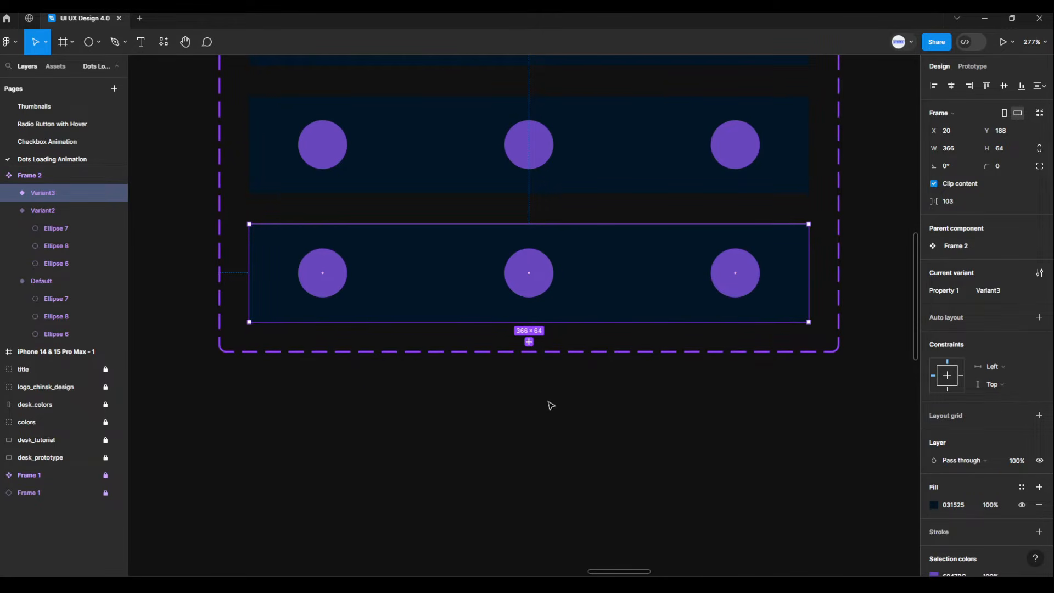
pyautogui.click(341, 290)
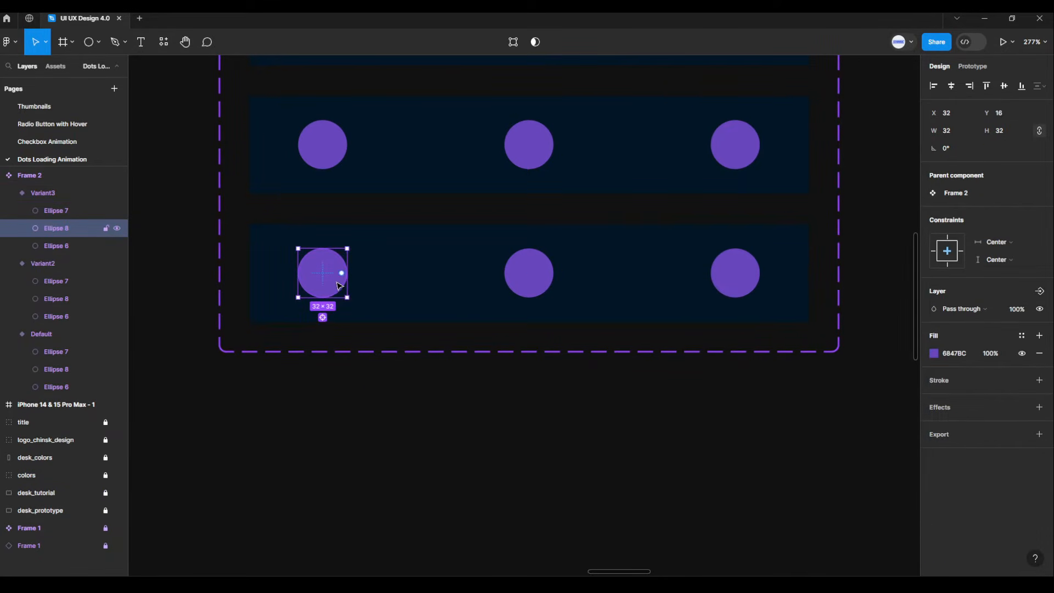
pyautogui.moveTo(344, 291); pyautogui.dragTo(471, 290)
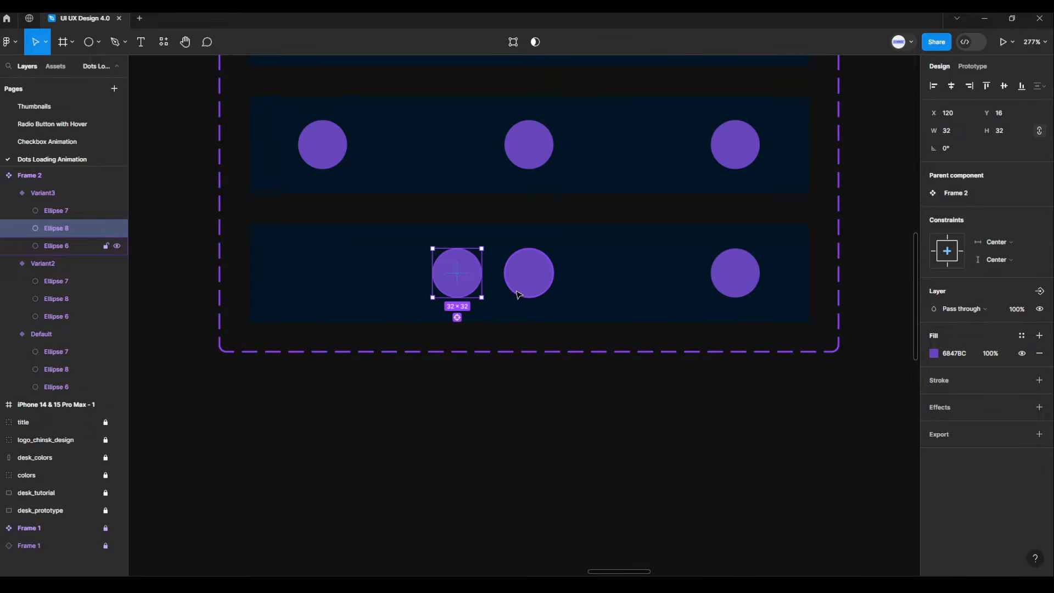
pyautogui.press('Right')
pyautogui.press('Right')
pyautogui.press('Right')
pyautogui.press('Right')
pyautogui.press('Right')
pyautogui.press('Right')
pyautogui.press('Right')
pyautogui.press('Right')
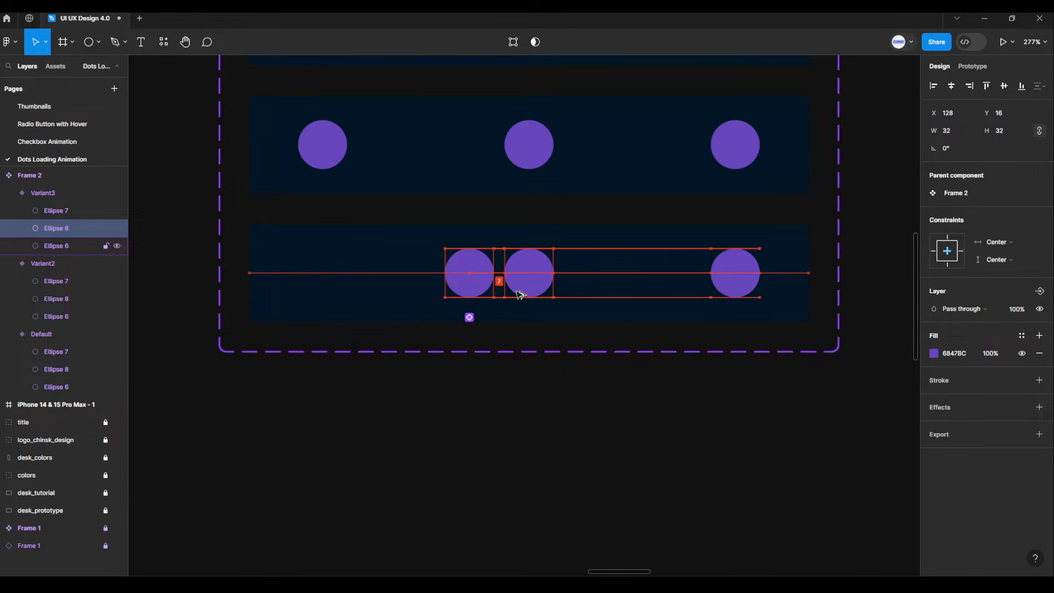
pyautogui.press('Right')
pyautogui.press('Right')
pyautogui.press('Right')
pyautogui.press('Right')
pyautogui.press('Right')
pyautogui.press('Right')
pyautogui.press('Right')
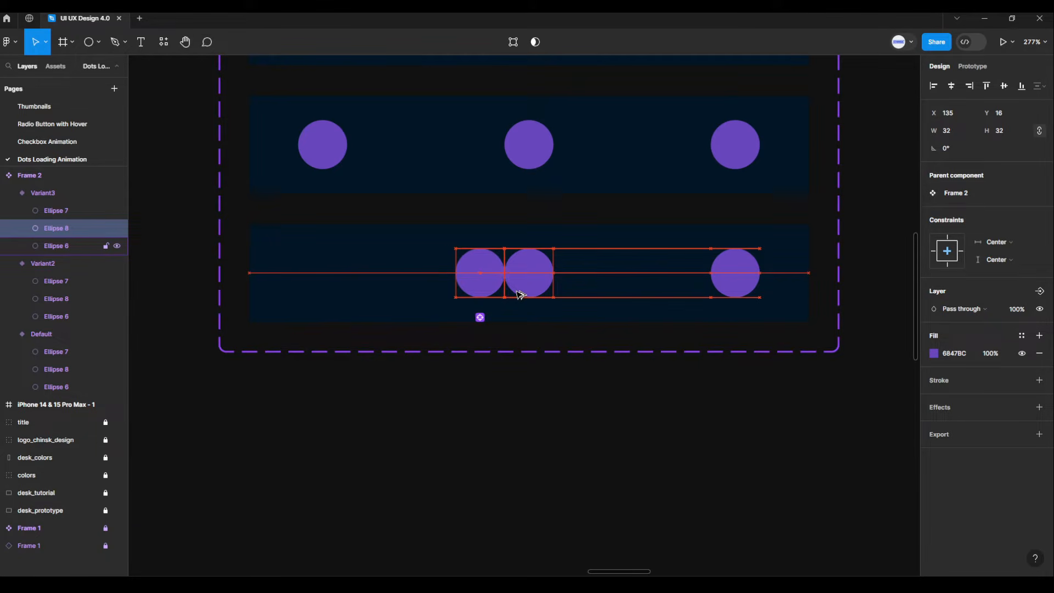
# - Move the right dot of Variant3 inward to X 199 on the same centre line, touching the middle dot
pyautogui.click(721, 291)
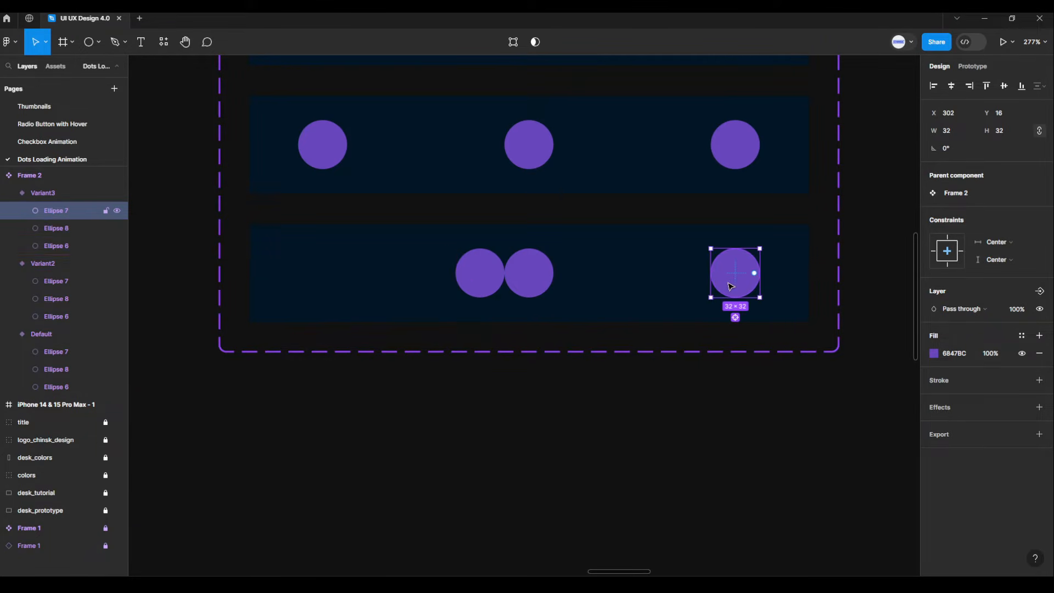
pyautogui.moveTo(730, 287); pyautogui.dragTo(590, 288)
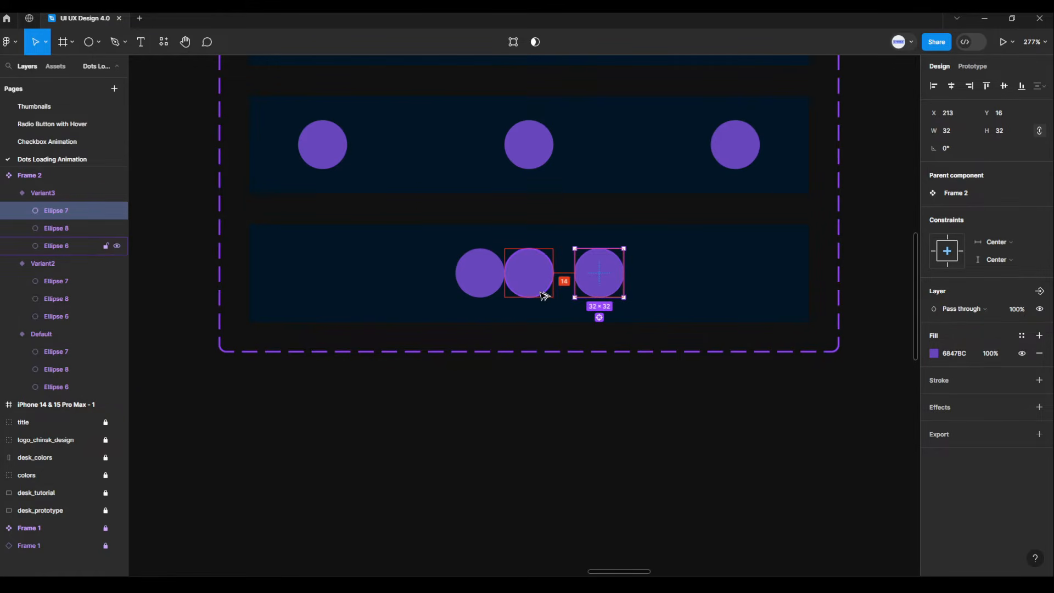
pyautogui.press('Left')
pyautogui.press('Left')
pyautogui.press('Left')
pyautogui.press('Left')
pyautogui.press('Left')
pyautogui.press('Left')
pyautogui.press('Left')
pyautogui.press('Left')
pyautogui.press('Left')
pyautogui.press('Left')
pyautogui.press('Left')
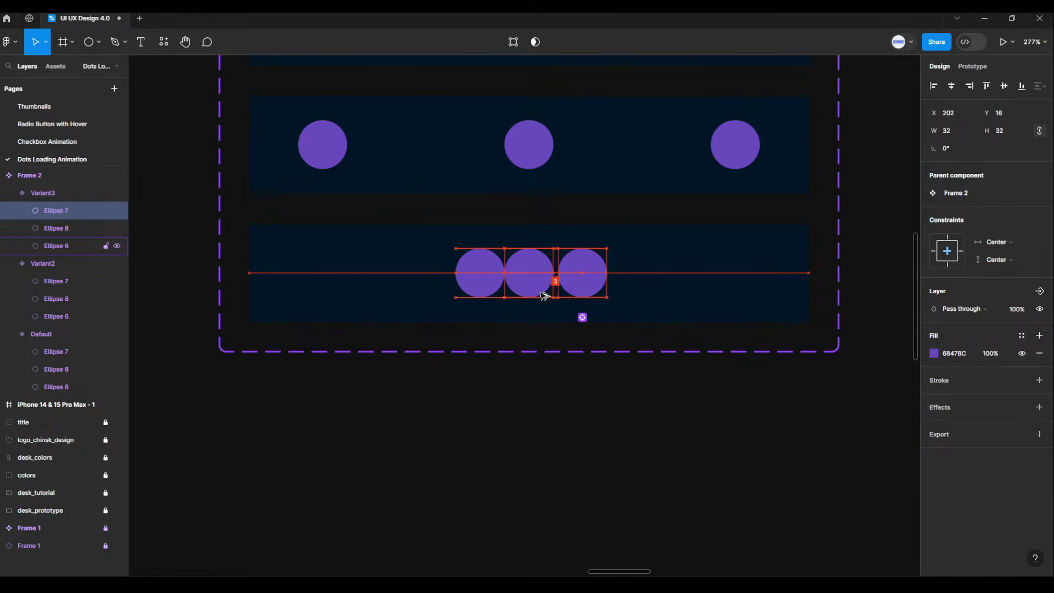
pyautogui.press('Left')
pyautogui.press('Left')
pyautogui.press('Left')
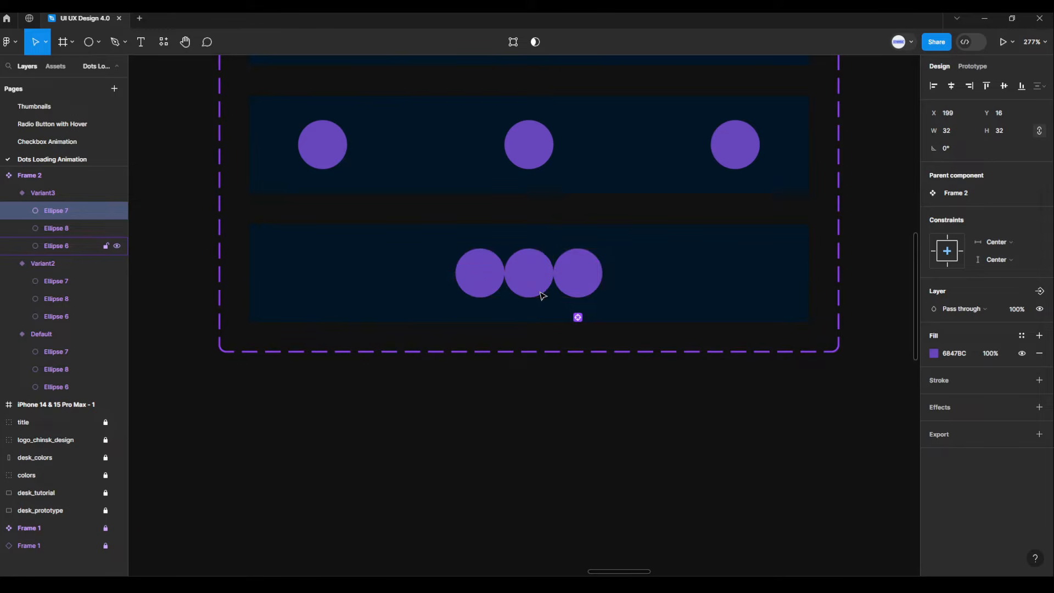
# - Narrow the middle dot of Variant3 symmetrically about its centre to a width of 24, keeping its height at 32
pyautogui.click(542, 294)
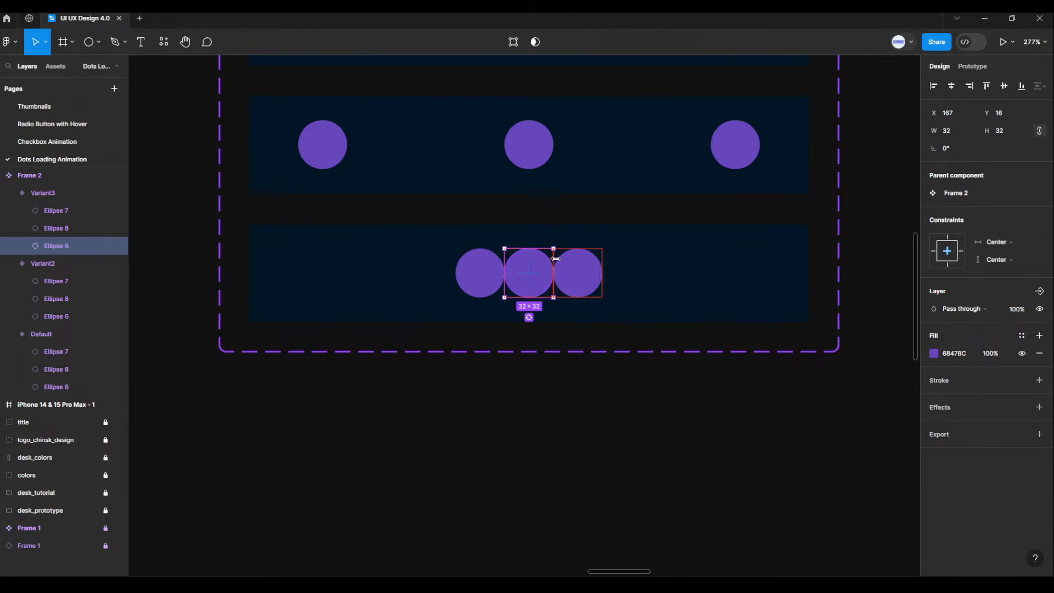
pyautogui.press('alt')
pyautogui.scroll(10, 553, 258)
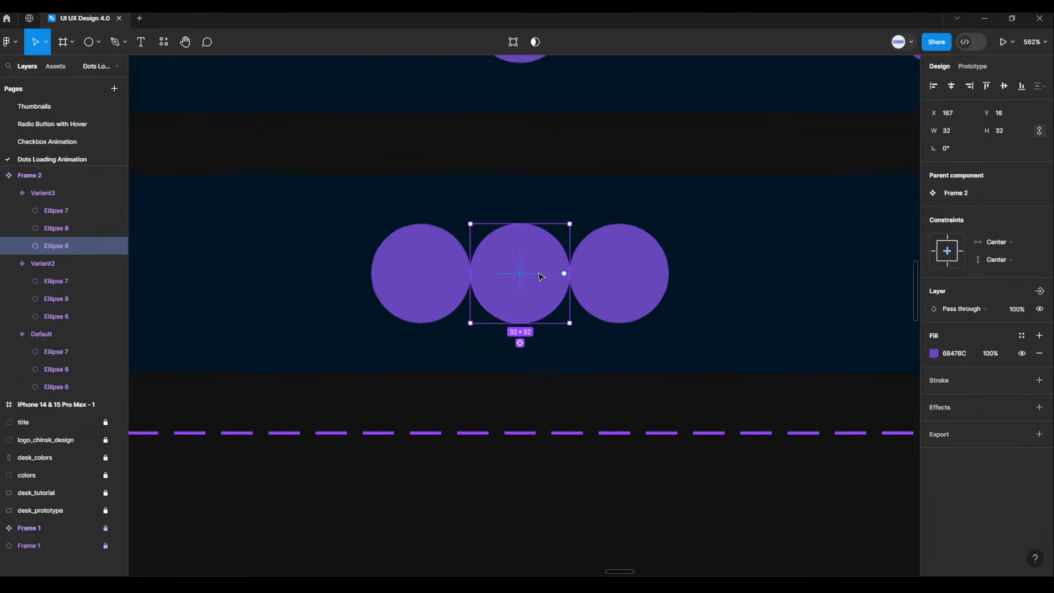
pyautogui.press('alt')
pyautogui.moveTo(575, 235); pyautogui.dragTo(560, 235)
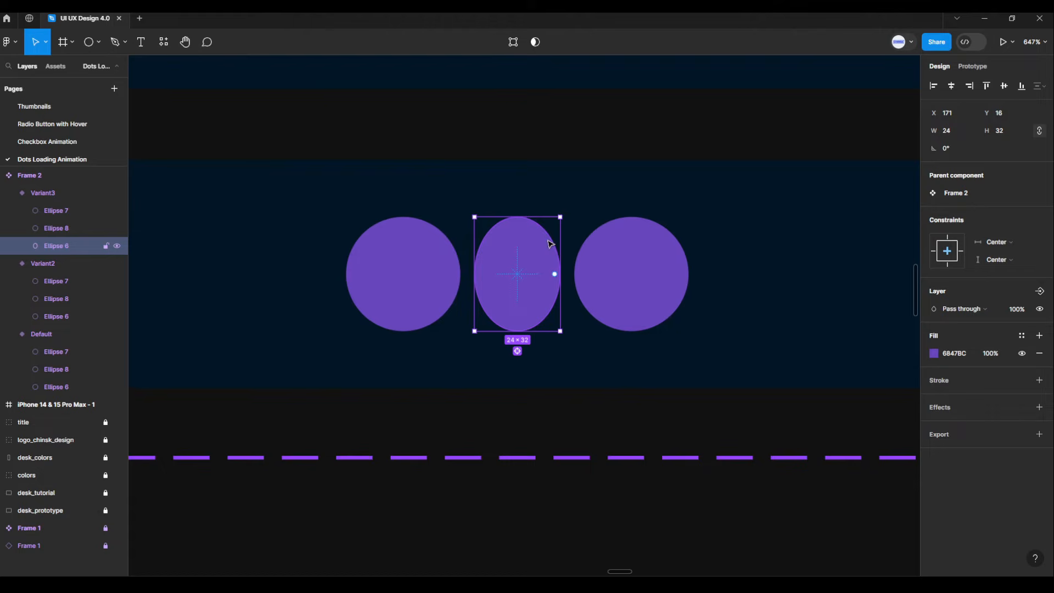
# - Nudge the left dot of Variant3 inward to X 139 against the narrowed middle dot
pyautogui.click(442, 285)
pyautogui.press('Right')
pyautogui.press('Right')
pyautogui.press('Right')
pyautogui.press('Right')
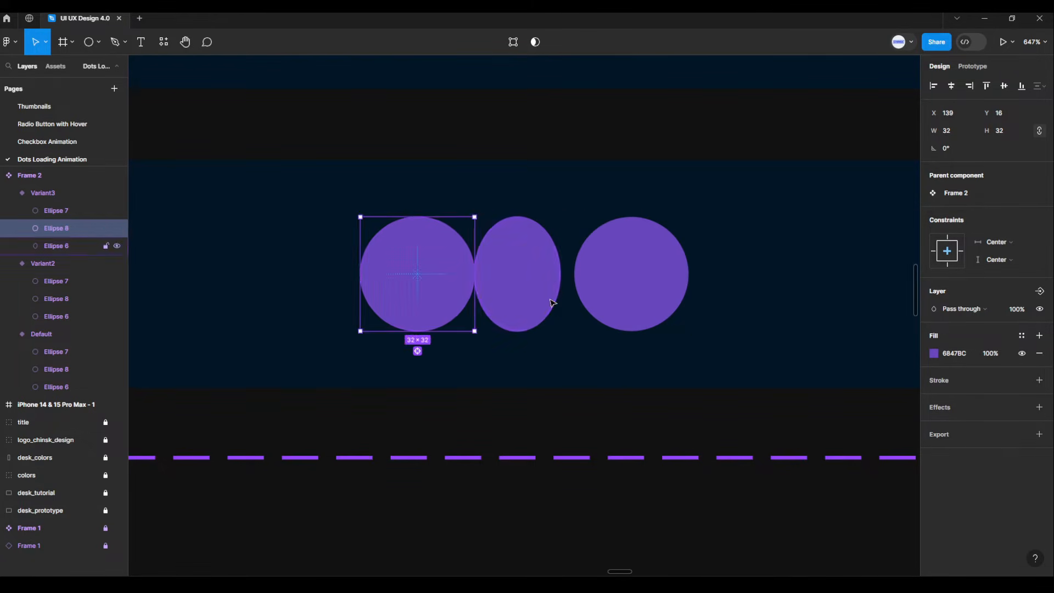
# - Nudge the right dot of Variant3 inward to X 195 against the narrowed middle dot, then clear the selection
pyautogui.click(614, 295)
pyautogui.press('Left')
pyautogui.press('Left')
pyautogui.press('Left')
pyautogui.press('Left')
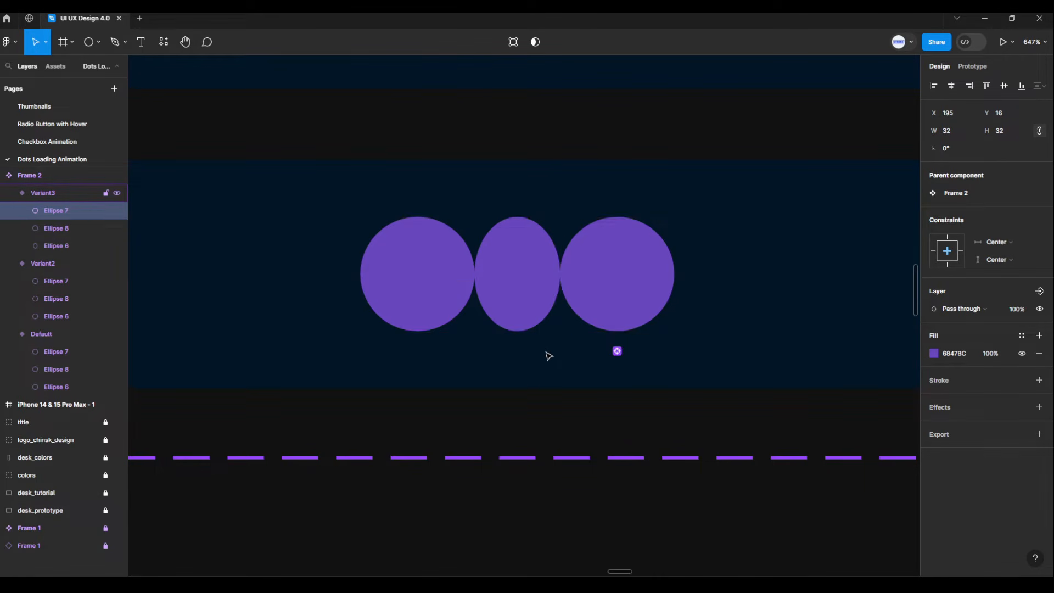
pyautogui.click(586, 505)
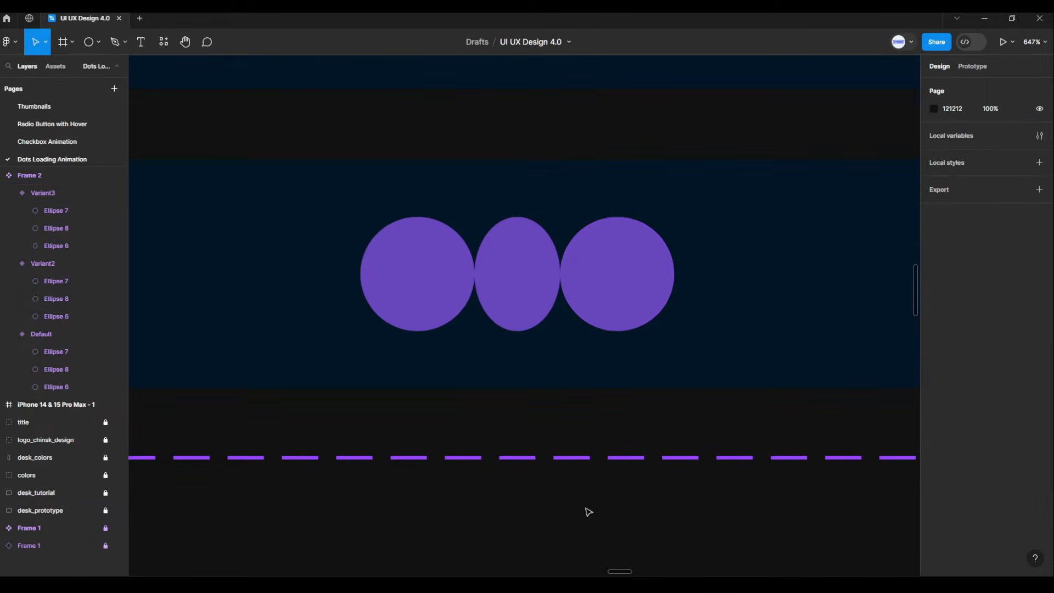
# - Add a fourth variant to the component set based on Variant3, keeping the suggested name Variant4
pyautogui.keyDown('ctrl'); pyautogui.scroll(-5, 586, 507); pyautogui.keyUp('ctrl')
pyautogui.moveTo(608, 528); pyautogui.dragTo(579, 363)
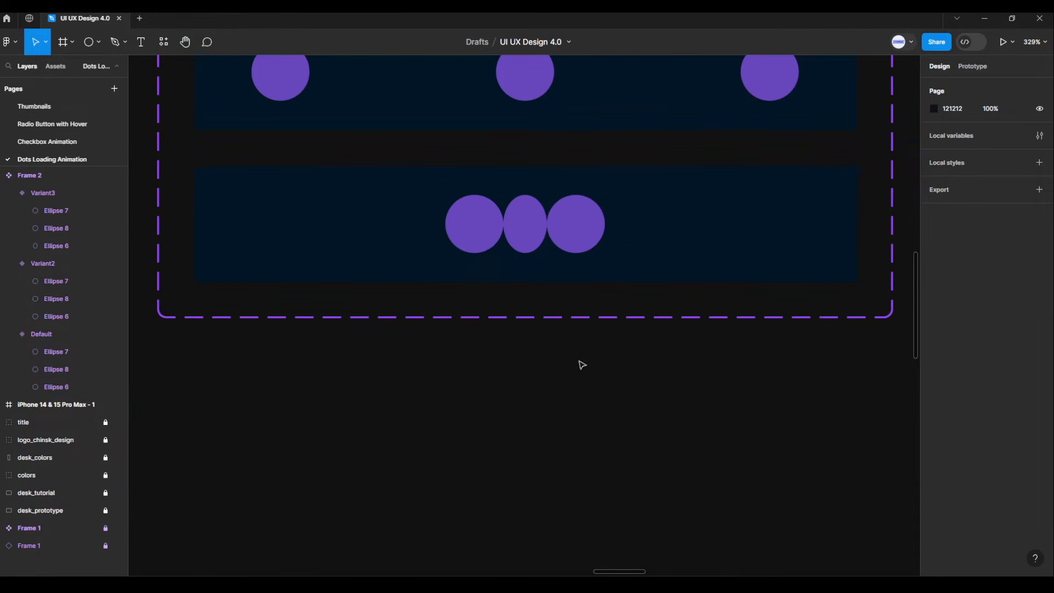
pyautogui.click(629, 250)
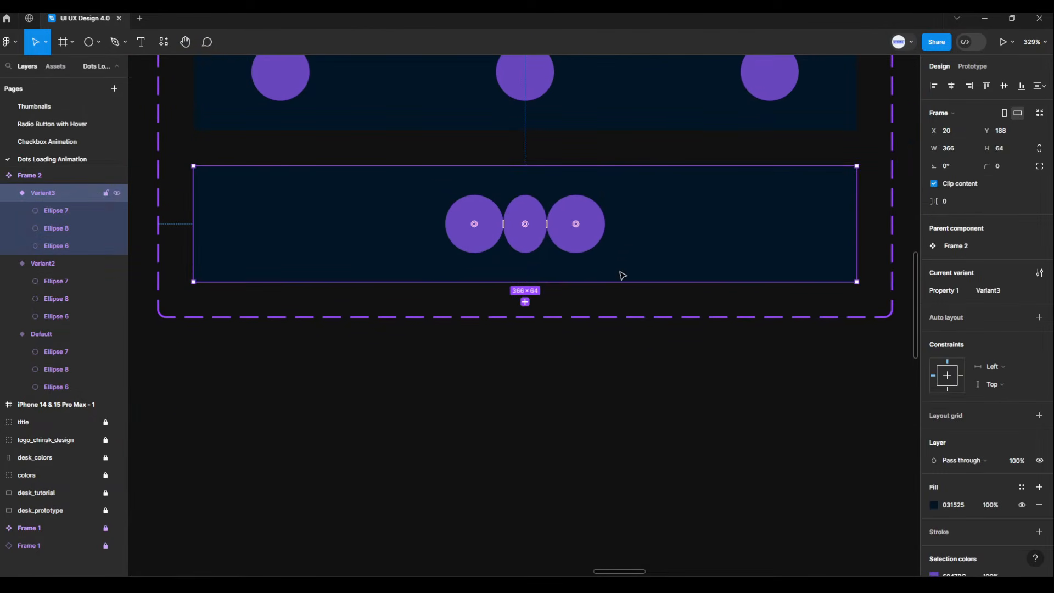
pyautogui.click(526, 302)
pyautogui.moveTo(600, 501); pyautogui.dragTo(602, 379)
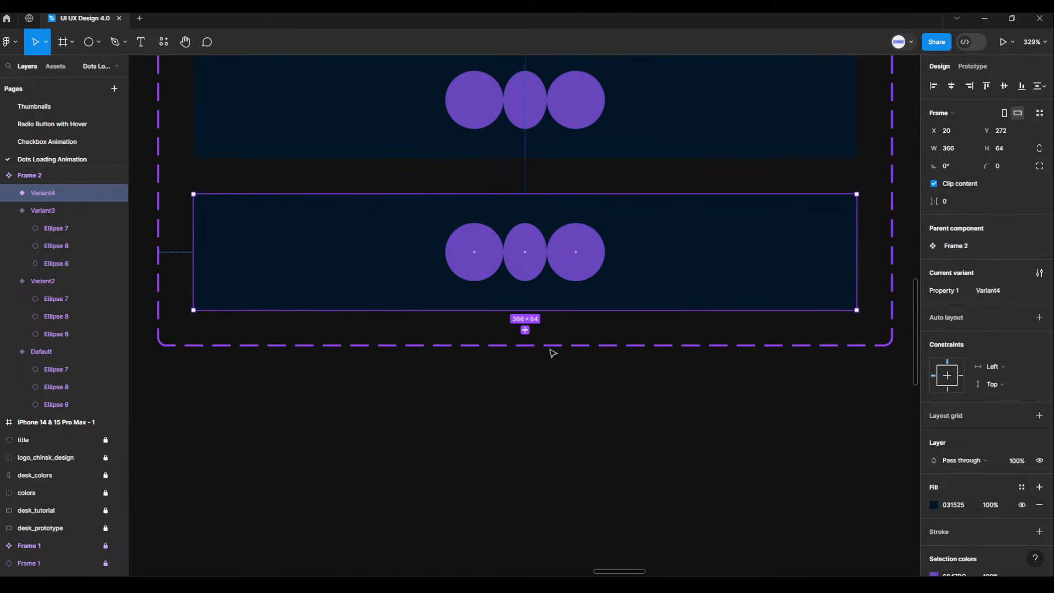
# - Nudge the left dot of Variant4 outward to X 135, away from the narrow middle dot
pyautogui.click(480, 269)
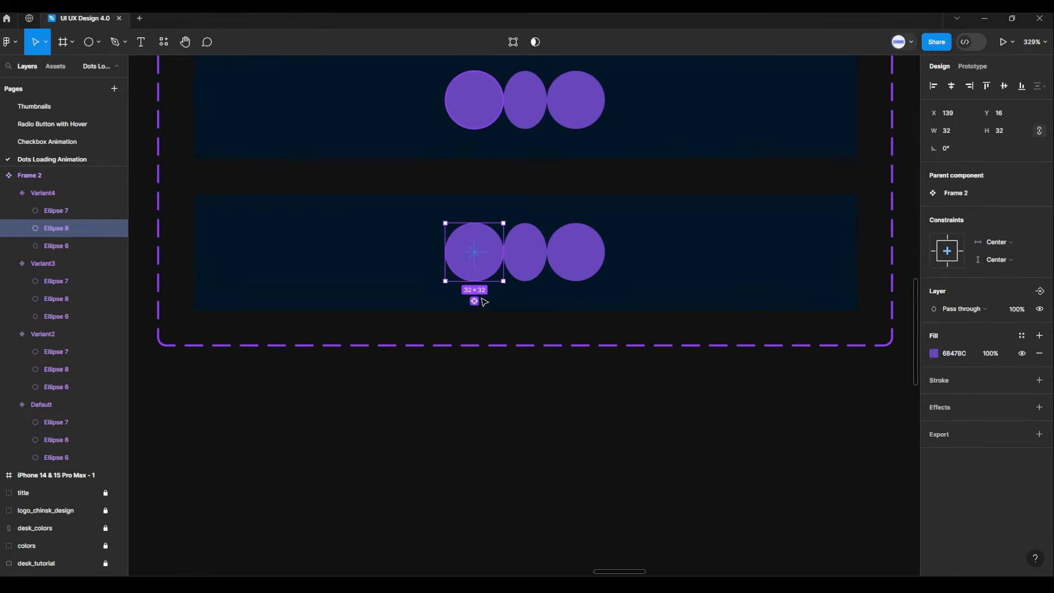
pyautogui.press('Left')
pyautogui.press('Left')
pyautogui.press('Left')
pyautogui.press('Left')
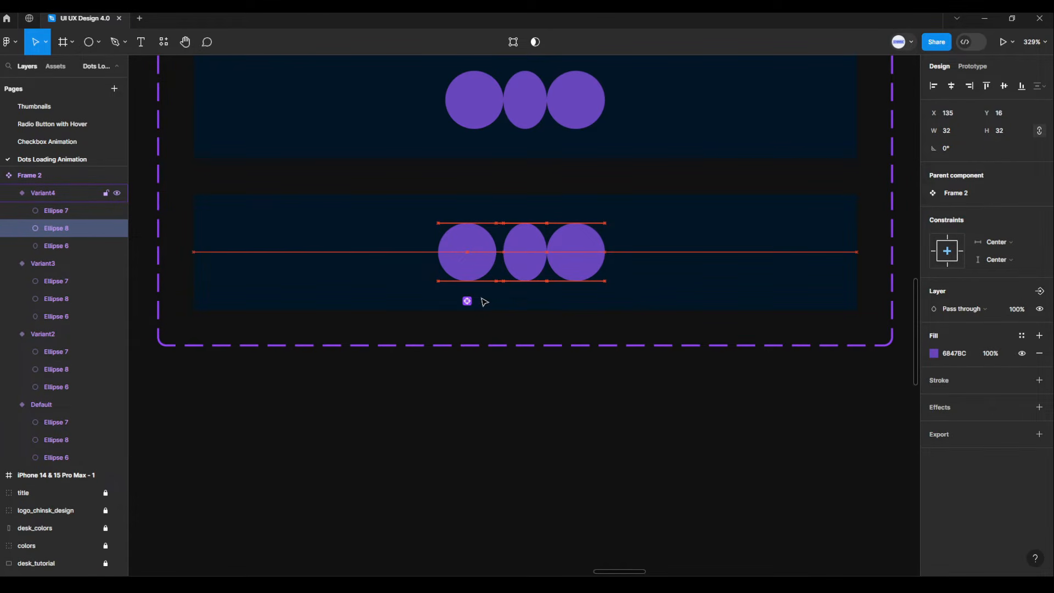
# - Nudge the right dot of Variant4 outward to X 199, away from the narrow middle dot
pyautogui.click(566, 273)
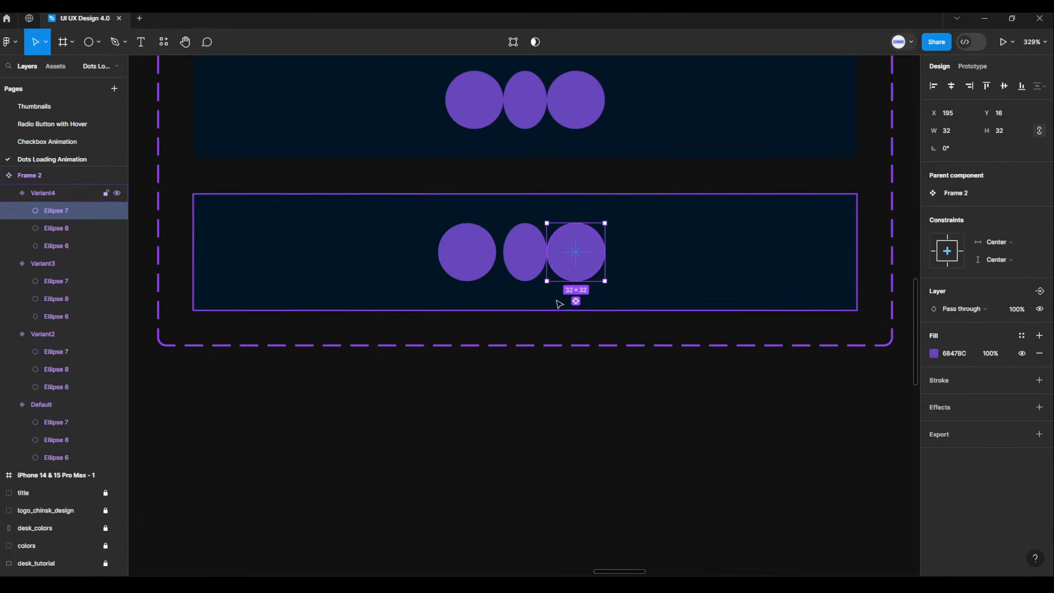
pyautogui.press('Right')
pyautogui.press('Right')
pyautogui.press('Right')
pyautogui.press('Right')
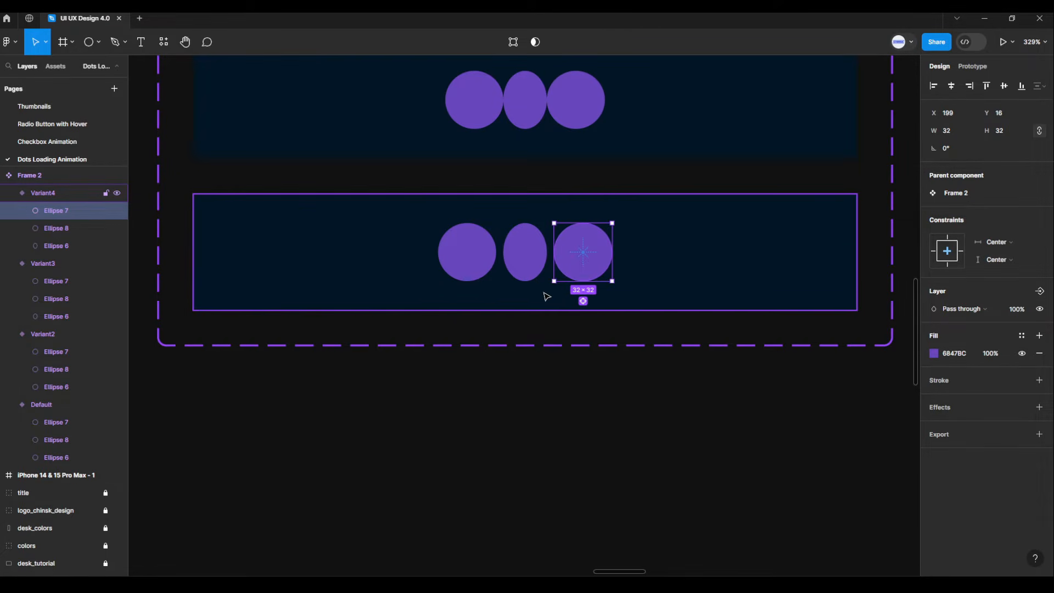
# - Widen the middle dot of Variant4 symmetrically about its centre to a full 32 × 32 circle
pyautogui.click(539, 251)
pyautogui.scroll(5, 542, 249)
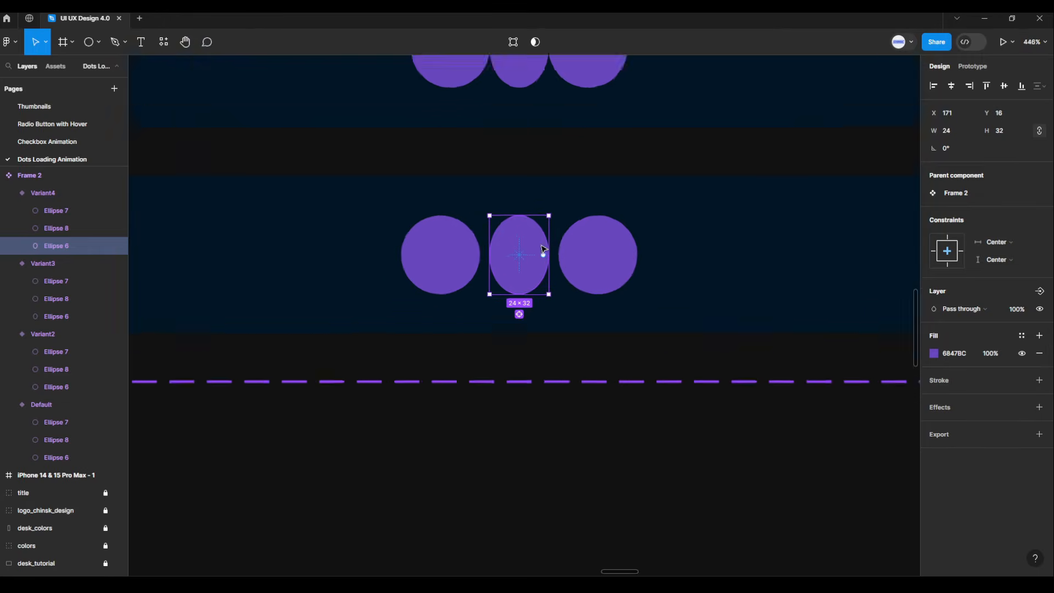
pyautogui.scroll(-1, 552, 247)
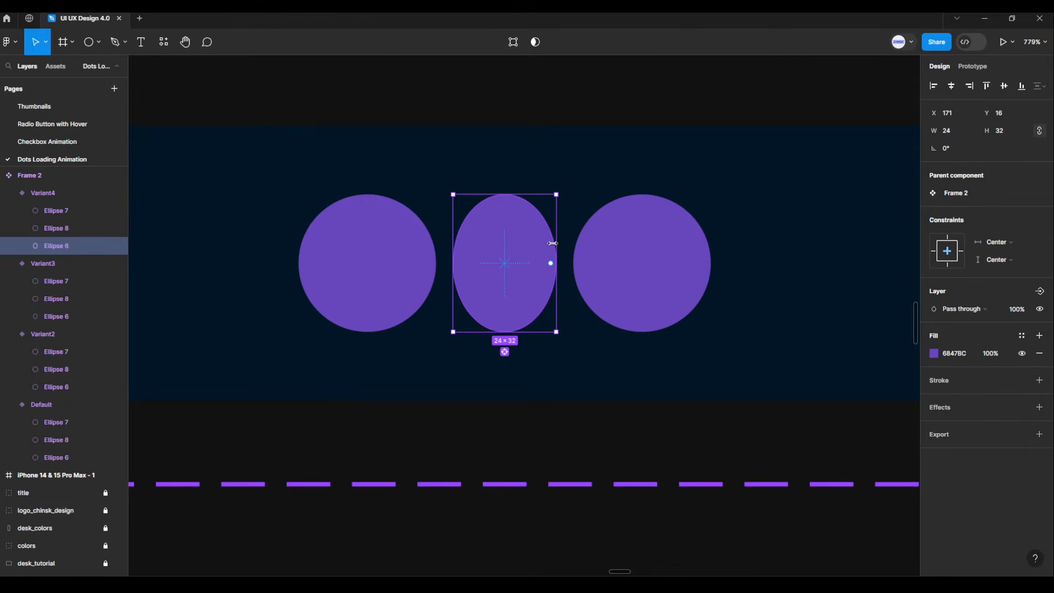
pyautogui.moveTo(555, 240); pyautogui.dragTo(578, 269)
pyautogui.scroll(-5, 599, 406)
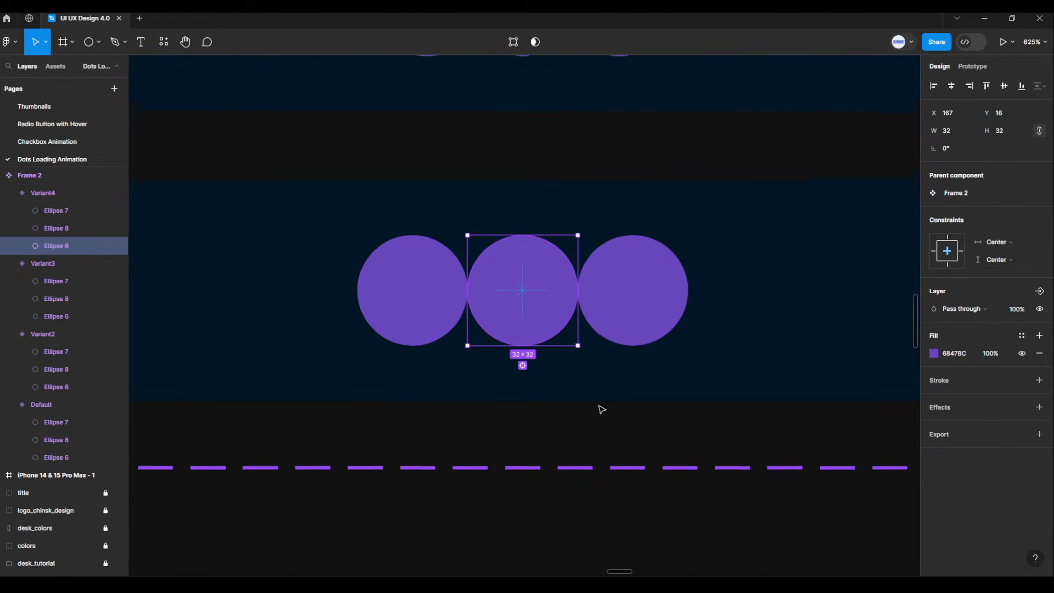
pyautogui.moveTo(600, 409); pyautogui.dragTo(570, 392)
pyautogui.scroll(-1, 571, 392)
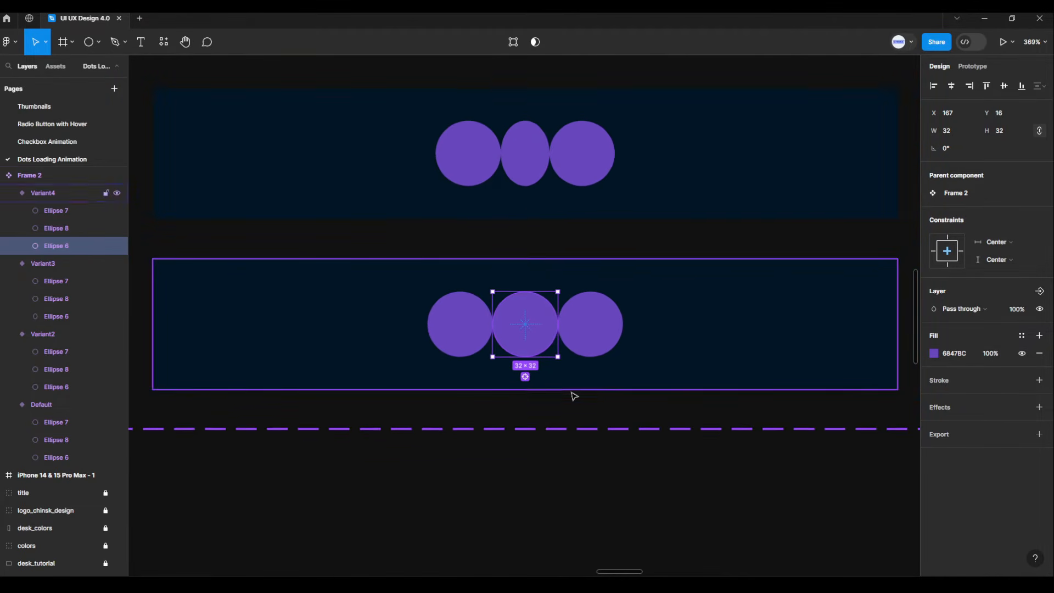
# - Move the left dot of Variant4 outward to X 119, leaving a gap of 16 to the middle dot
pyautogui.click(456, 349)
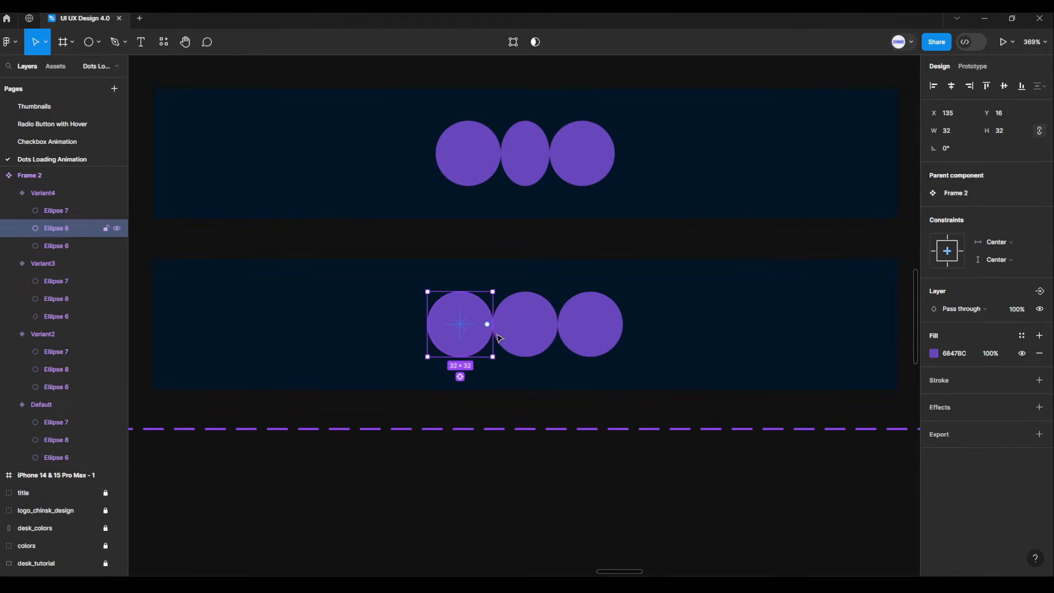
pyautogui.press('Left')
pyautogui.press('Left')
pyautogui.press('Left')
pyautogui.press('Left')
pyautogui.press('Left')
pyautogui.press('Left')
pyautogui.press('Left')
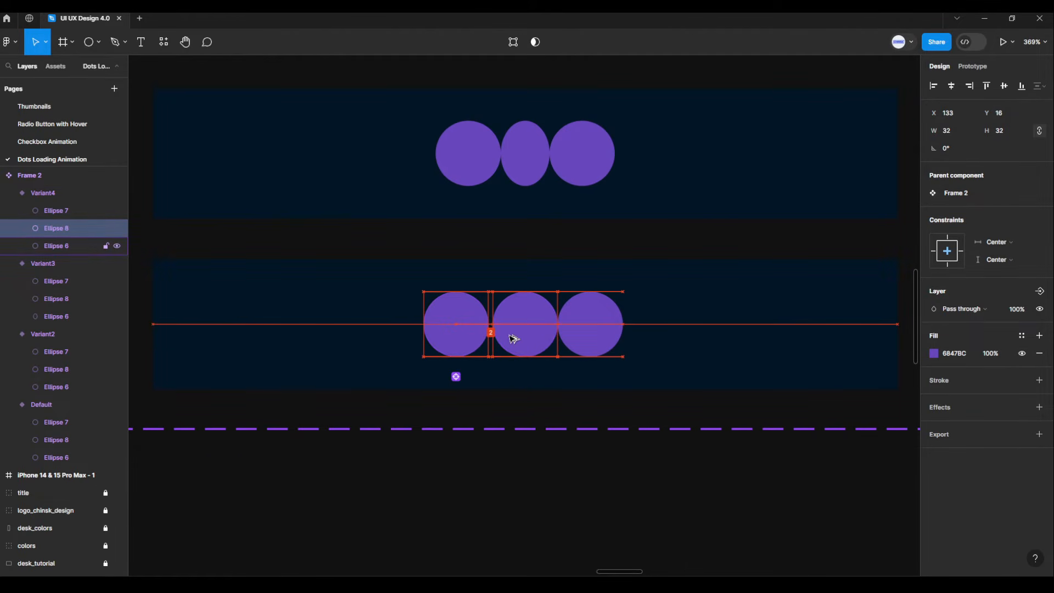
pyautogui.press('Left')
pyautogui.press('Left')
pyautogui.press('Left')
pyautogui.press('Left')
pyautogui.press('Left')
pyautogui.press('Left')
pyautogui.press('Left')
pyautogui.press('Left')
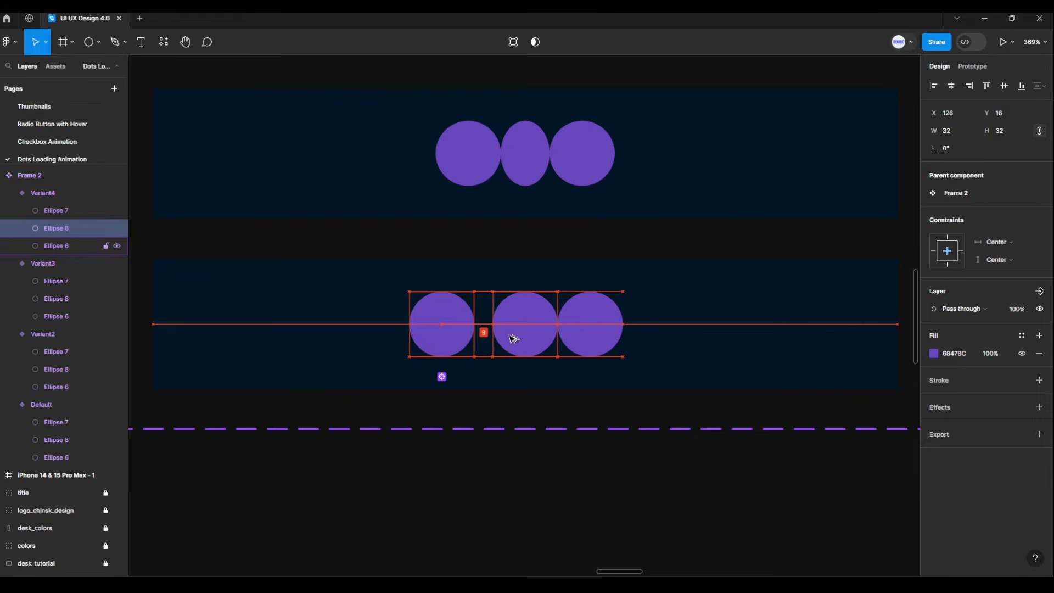
pyautogui.press('Left')
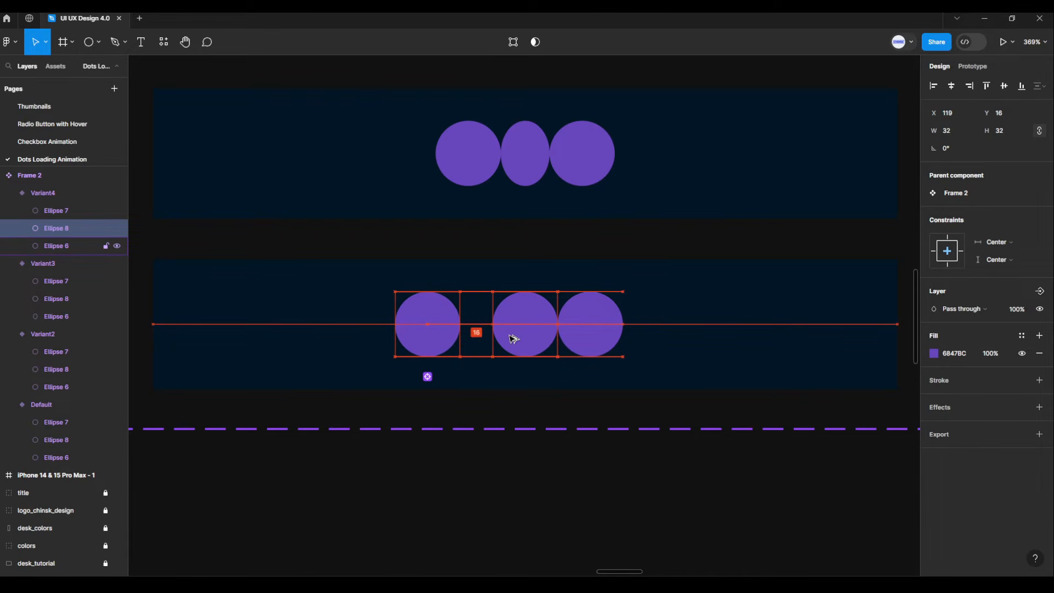
# - Move the right dot of Variant4 outward to X 215, matching the 16 gap on the other side of the middle dot
pyautogui.click(561, 330)
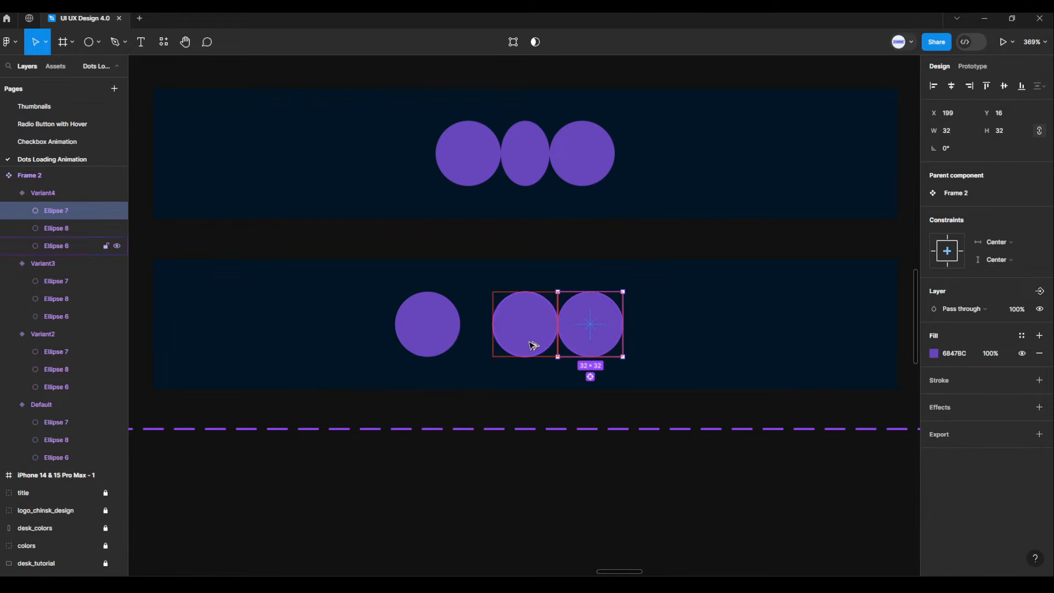
pyautogui.press('Right')
pyautogui.press('Right')
pyautogui.press('Right')
pyautogui.press('Right')
pyautogui.press('Right')
pyautogui.press('Right')
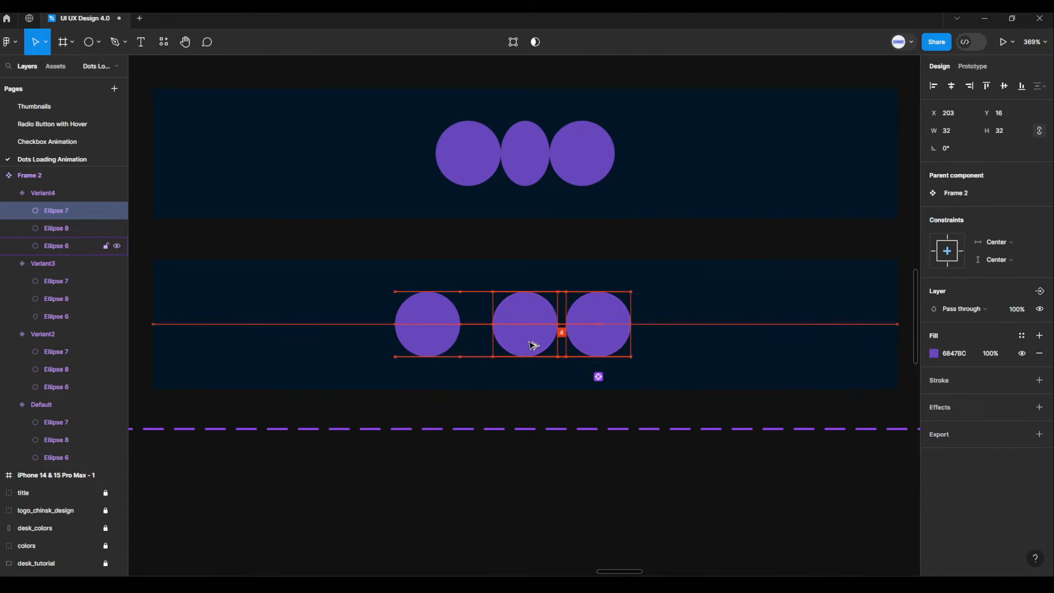
pyautogui.press('Right')
pyautogui.press('Right')
pyautogui.press('Right')
pyautogui.press('Right')
pyautogui.press('Right')
pyautogui.press('Right')
pyautogui.press('Right')
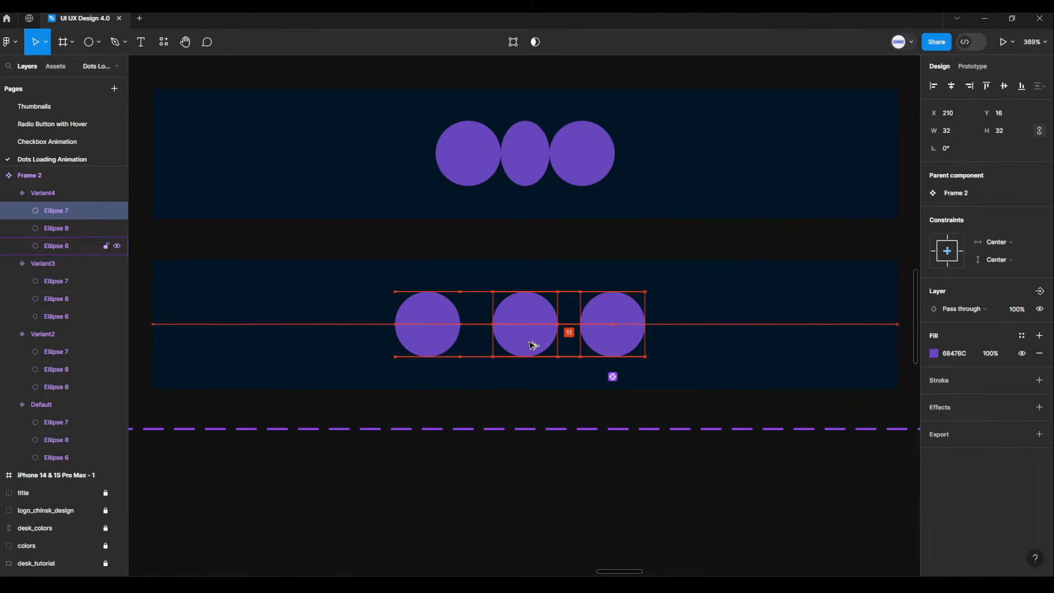
pyautogui.press('Right')
pyautogui.press('Right')
pyautogui.press('Right')
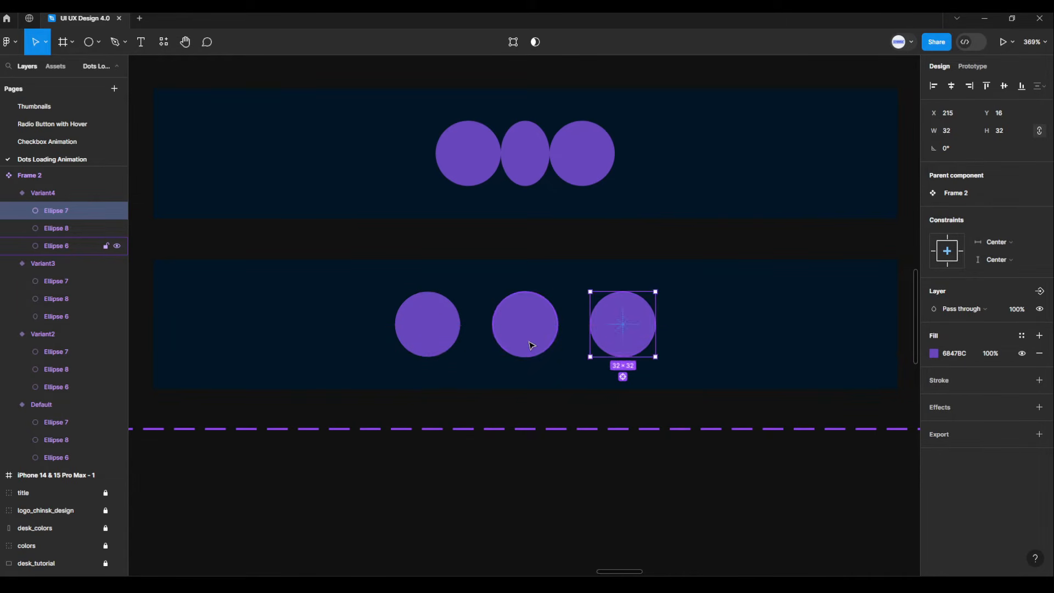
# - Add a prototype interaction from the Default variant that changes it to Variant2
pyautogui.click(600, 470)
pyautogui.scroll(-5, 601, 472)
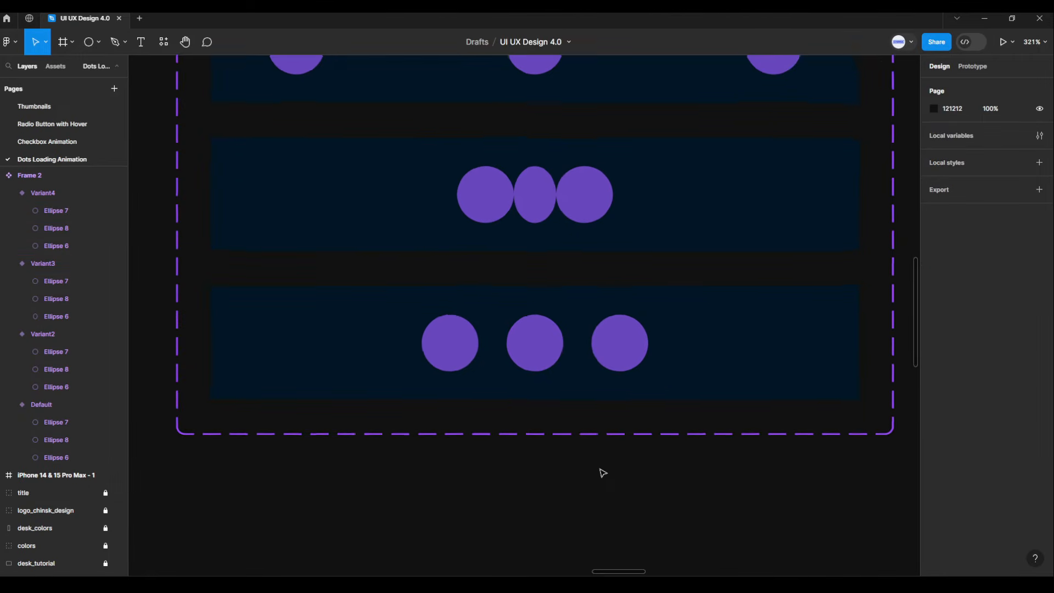
pyautogui.scroll(-2, 603, 473)
pyautogui.moveTo(605, 482); pyautogui.dragTo(566, 513)
pyautogui.scroll(2, 568, 502)
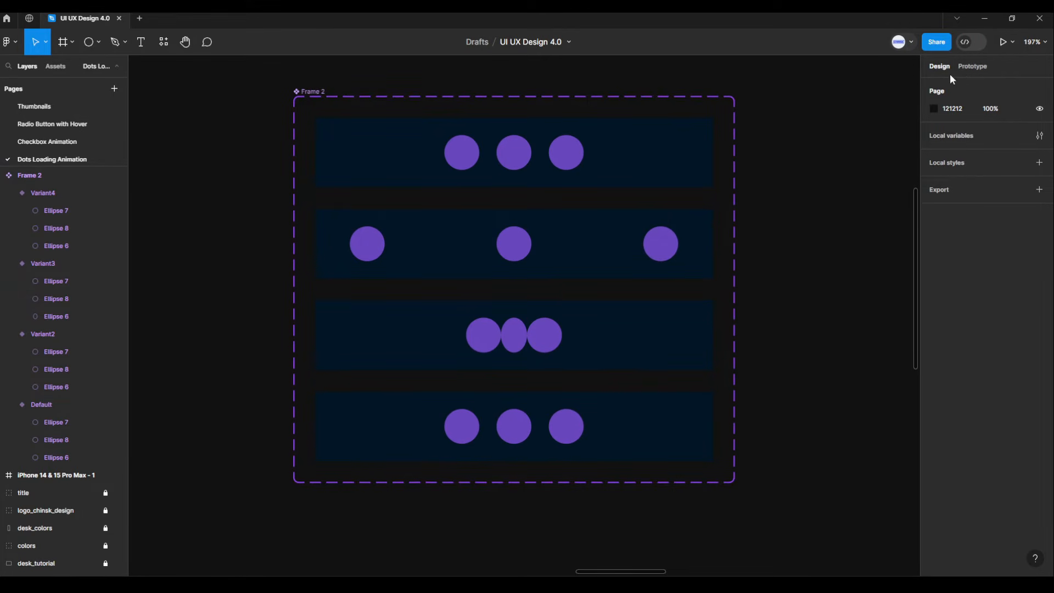
pyautogui.click(965, 67)
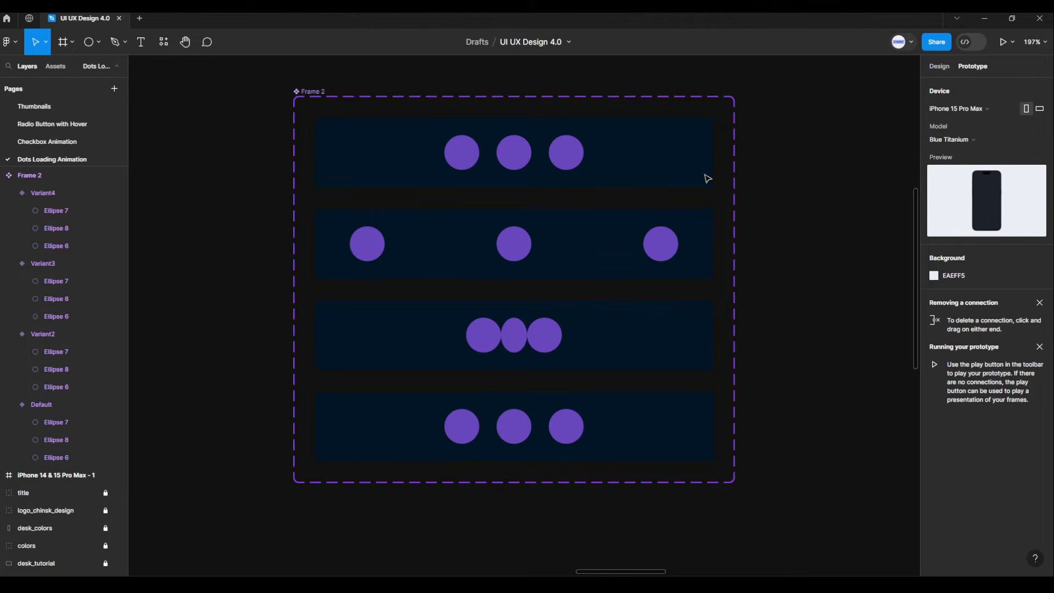
pyautogui.click(673, 161)
pyautogui.moveTo(714, 152); pyautogui.dragTo(706, 229)
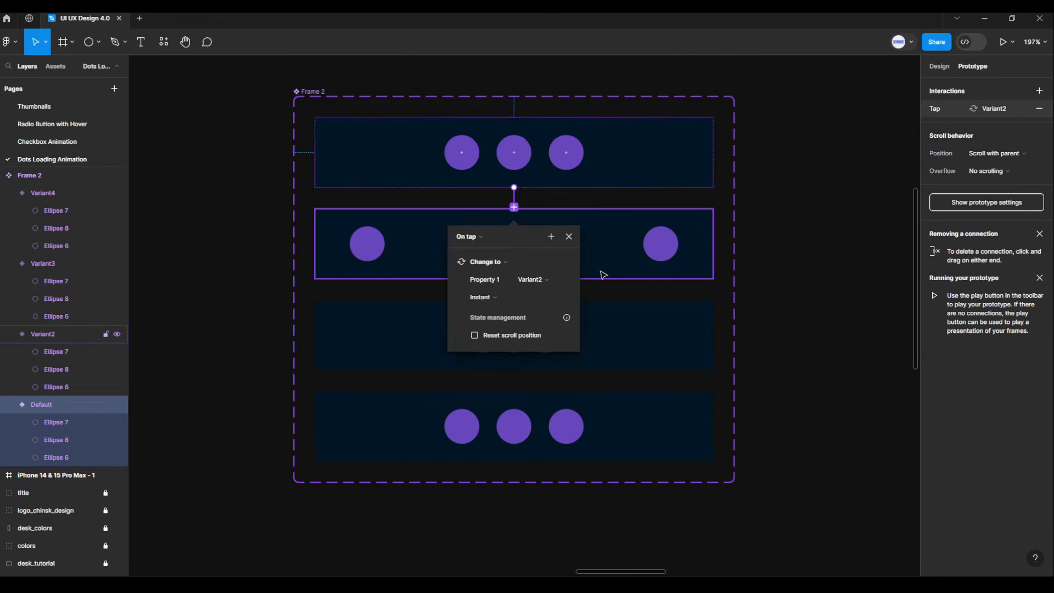
# - Make the Default variant's interaction trigger after a delay of 1 ms
pyautogui.click(487, 240)
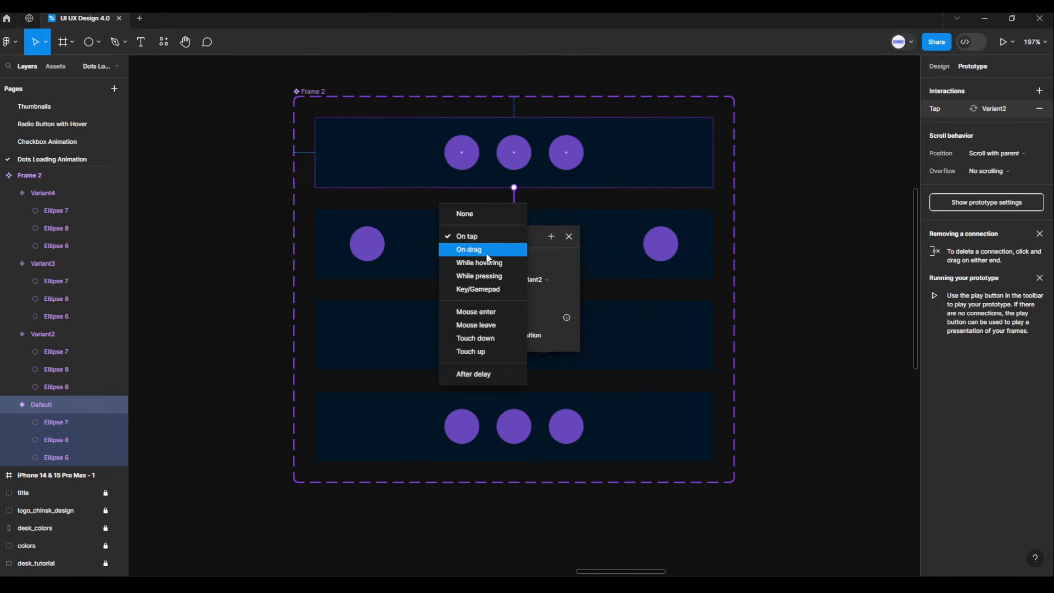
pyautogui.click(481, 374)
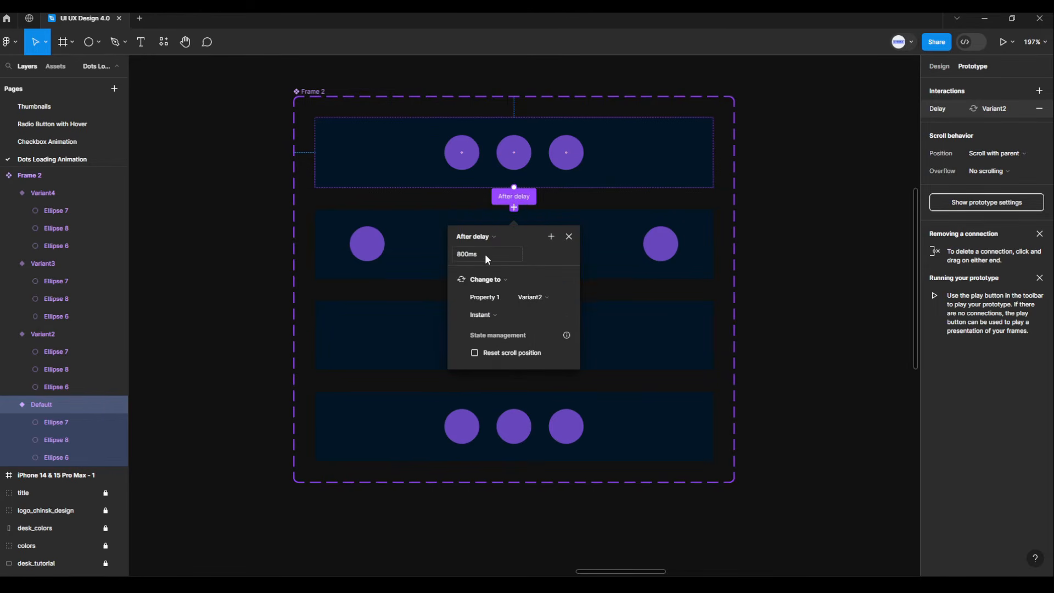
pyautogui.write('1')
pyautogui.press('Return')
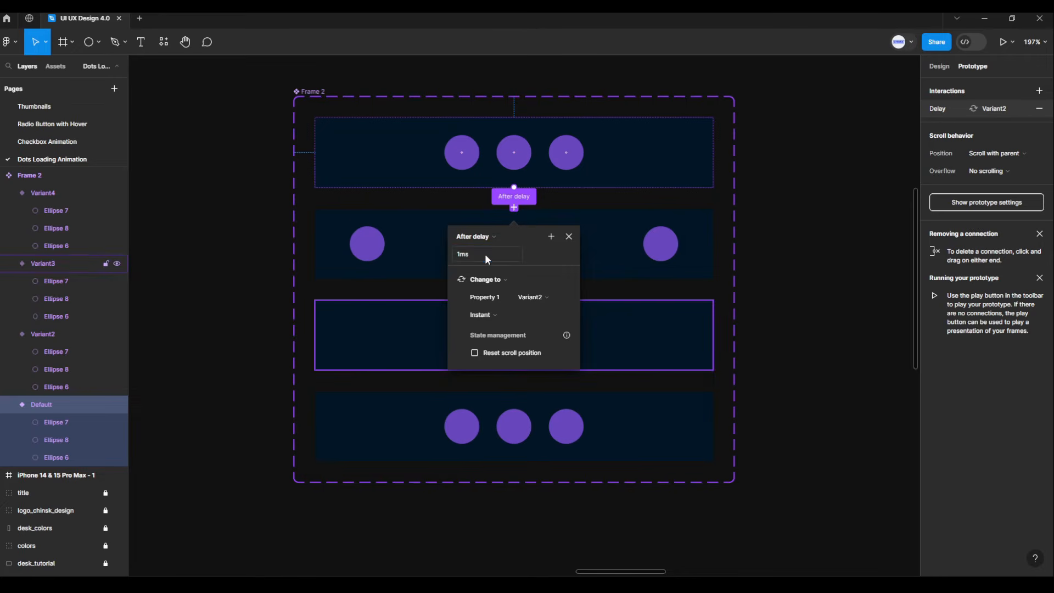
# - Animate the change from Default to Variant2 with Smart animate and the Slow easing preset
pyautogui.click(492, 316)
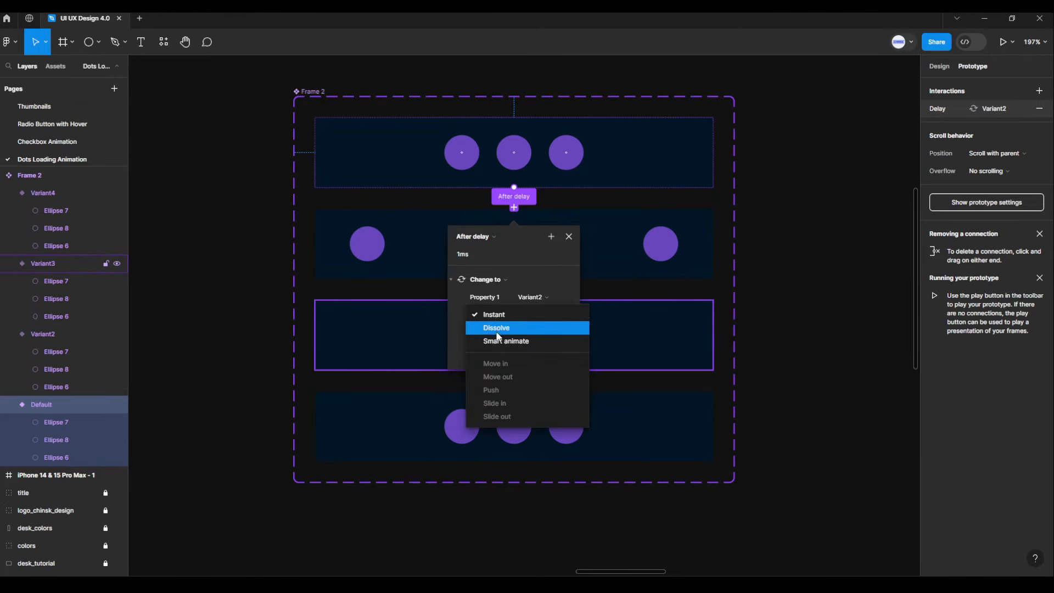
pyautogui.click(500, 339)
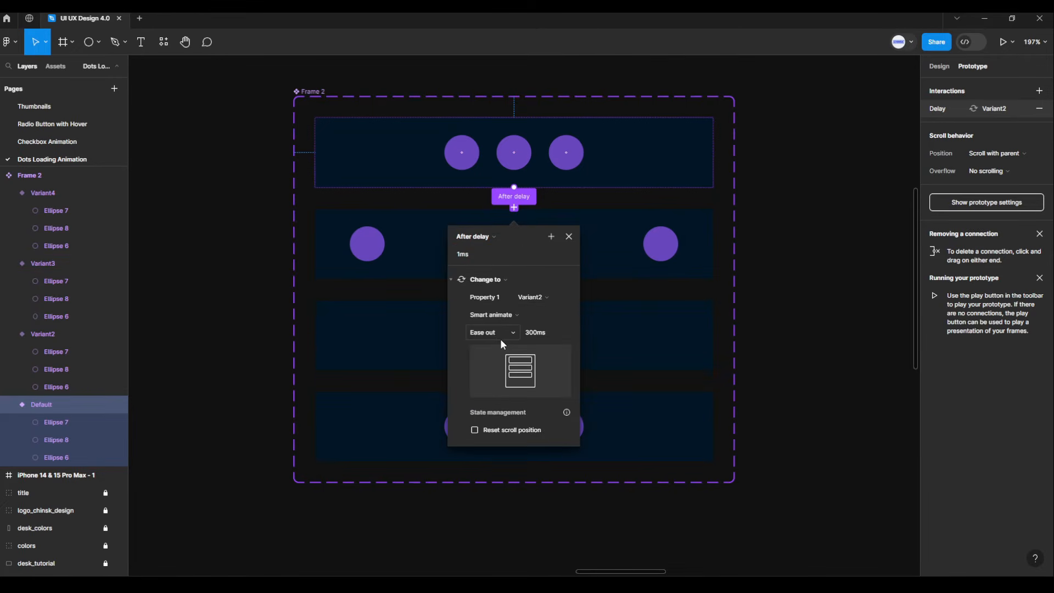
pyautogui.click(495, 335)
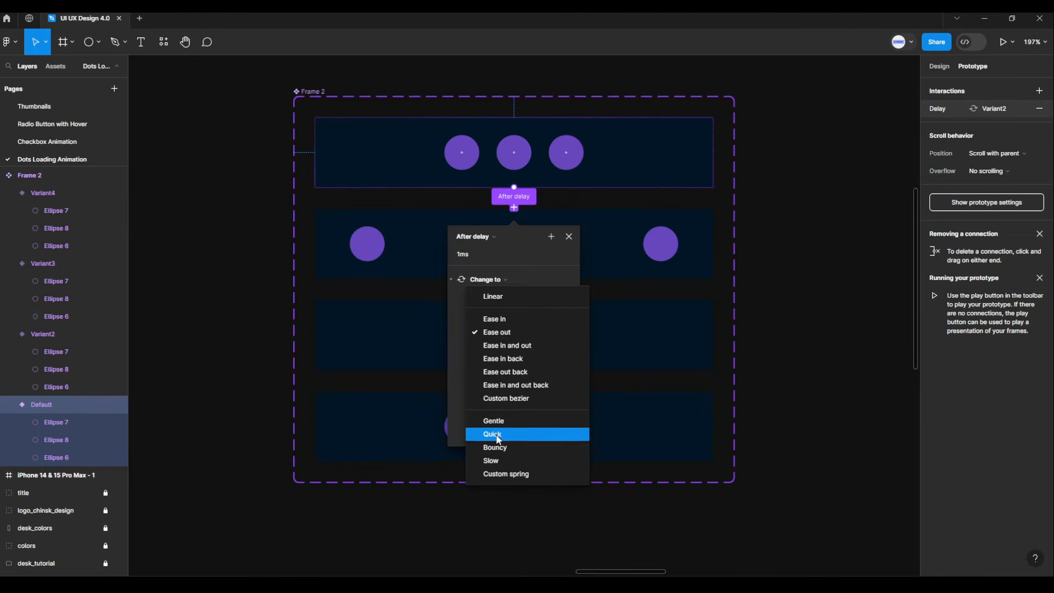
pyautogui.click(503, 460)
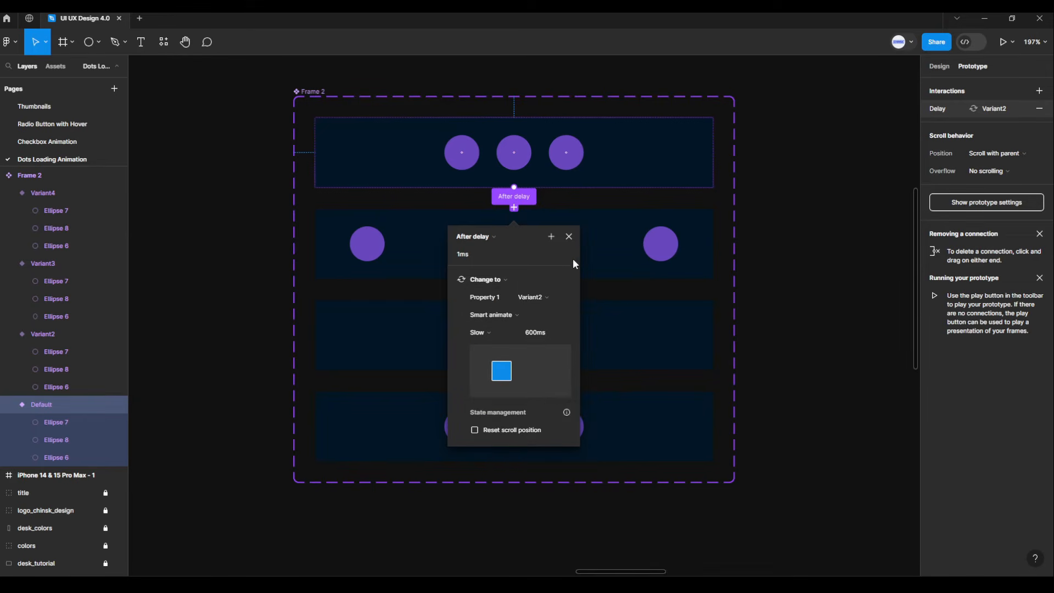
pyautogui.click(569, 237)
# - Connect Variant2 to Variant3 with an interaction triggered after a delay of 1 ms
pyautogui.click(605, 220)
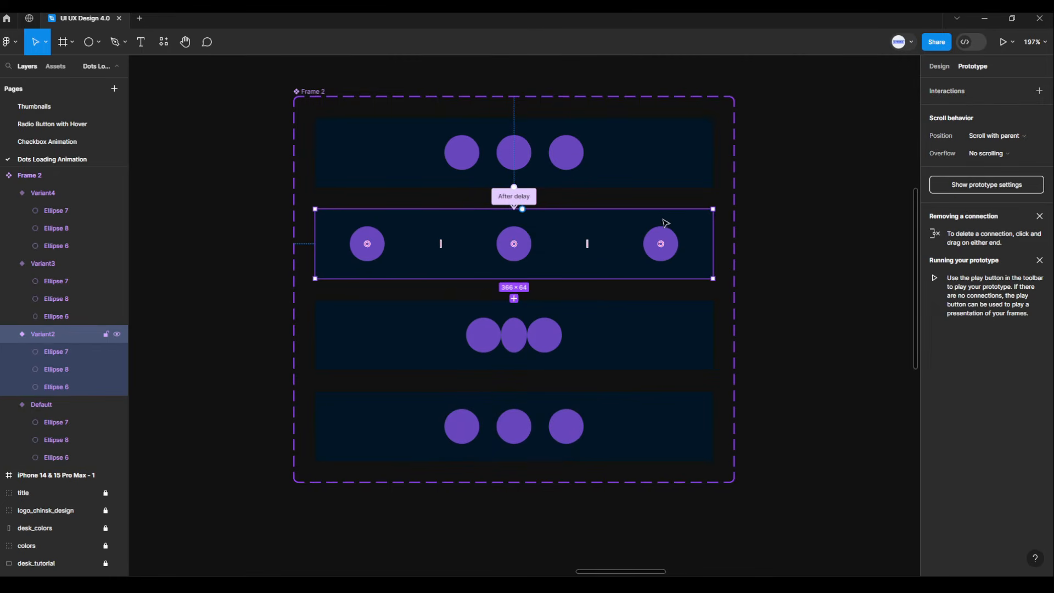
pyautogui.moveTo(714, 243); pyautogui.dragTo(672, 321)
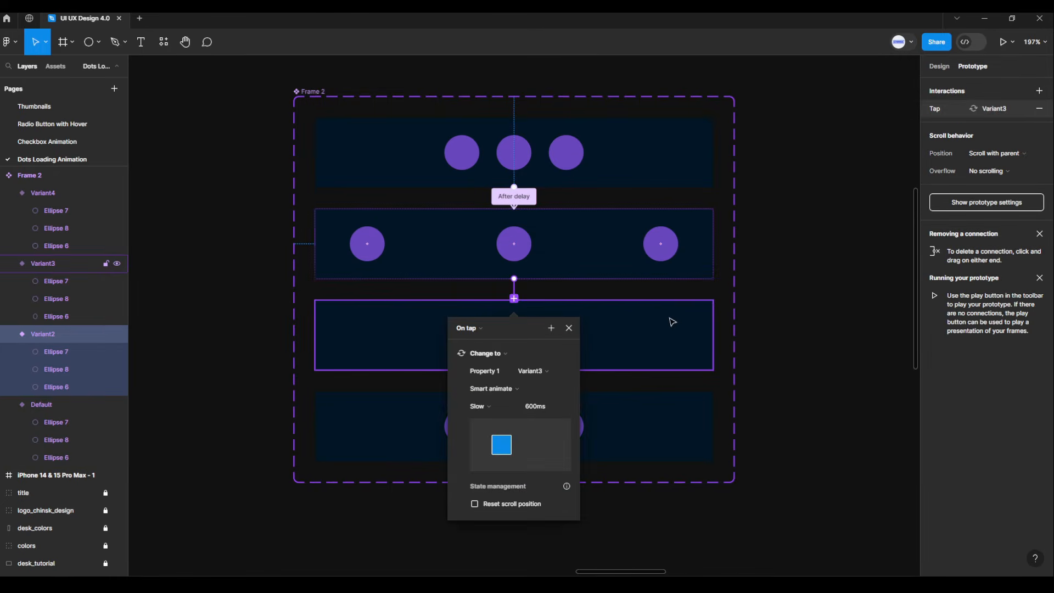
pyautogui.click(480, 329)
pyautogui.click(479, 464)
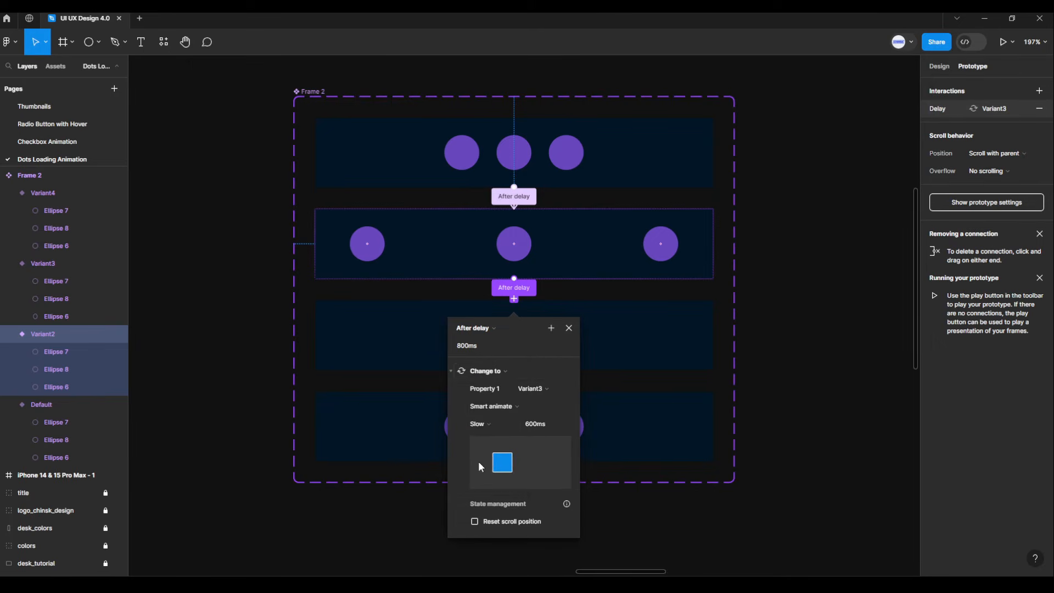
pyautogui.write('1')
pyautogui.press('Return')
# - Keep Smart animate for the change from Variant2 to Variant3 and set its easing to Quick
pyautogui.click(504, 407)
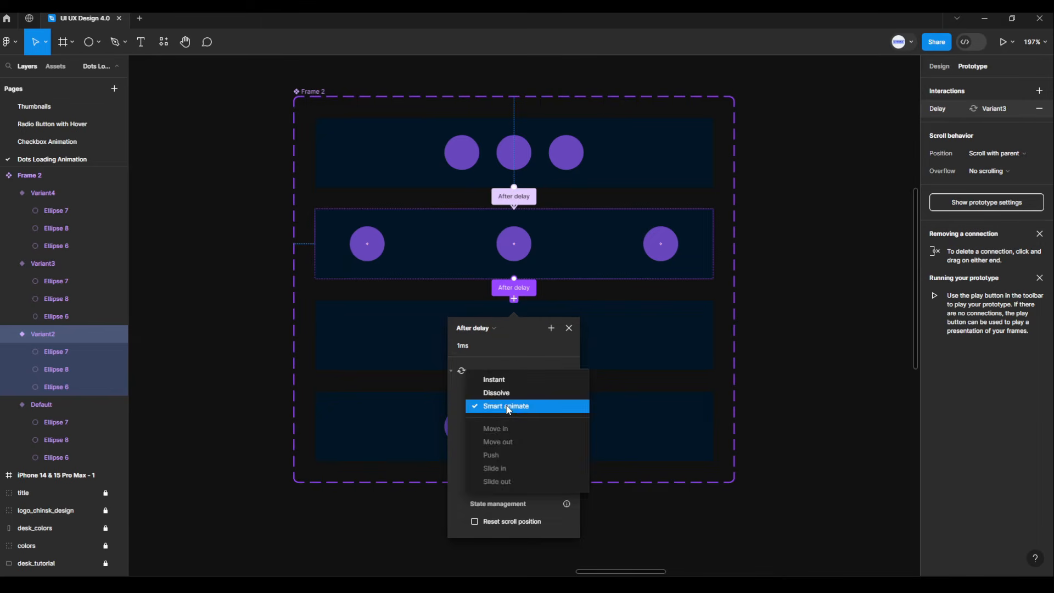
pyautogui.click(507, 409)
pyautogui.click(498, 427)
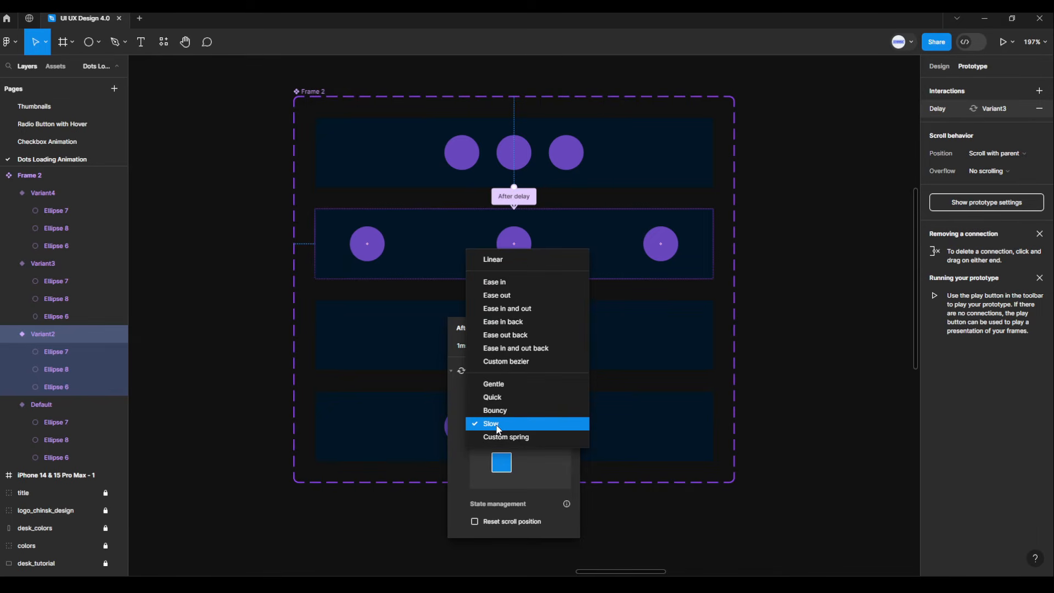
pyautogui.click(497, 399)
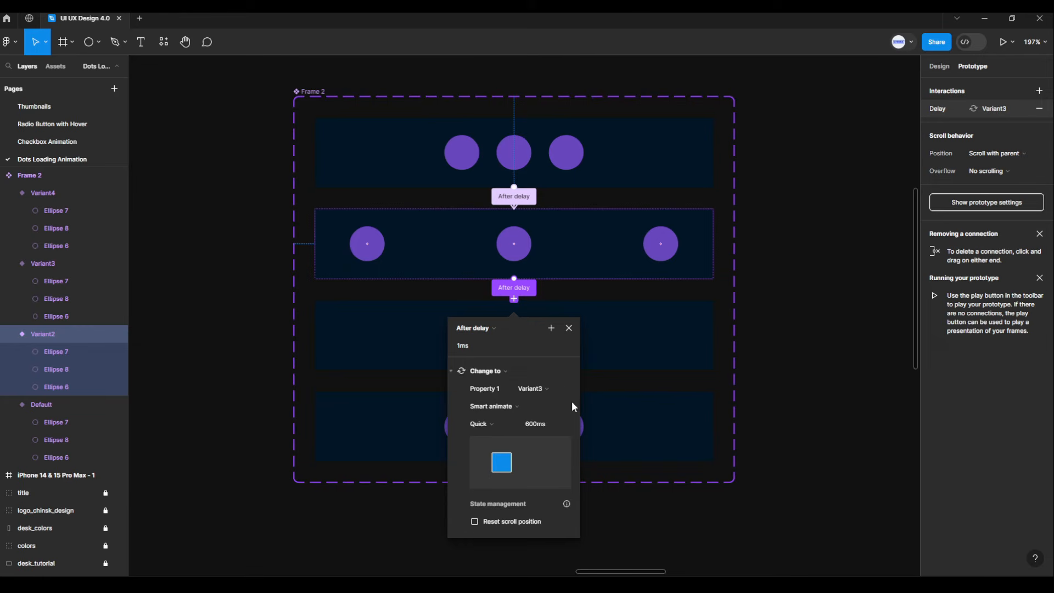
pyautogui.click(568, 328)
# - Connect Variant3 to Variant4 with an interaction triggered after a delay of 1 ms
pyautogui.click(654, 338)
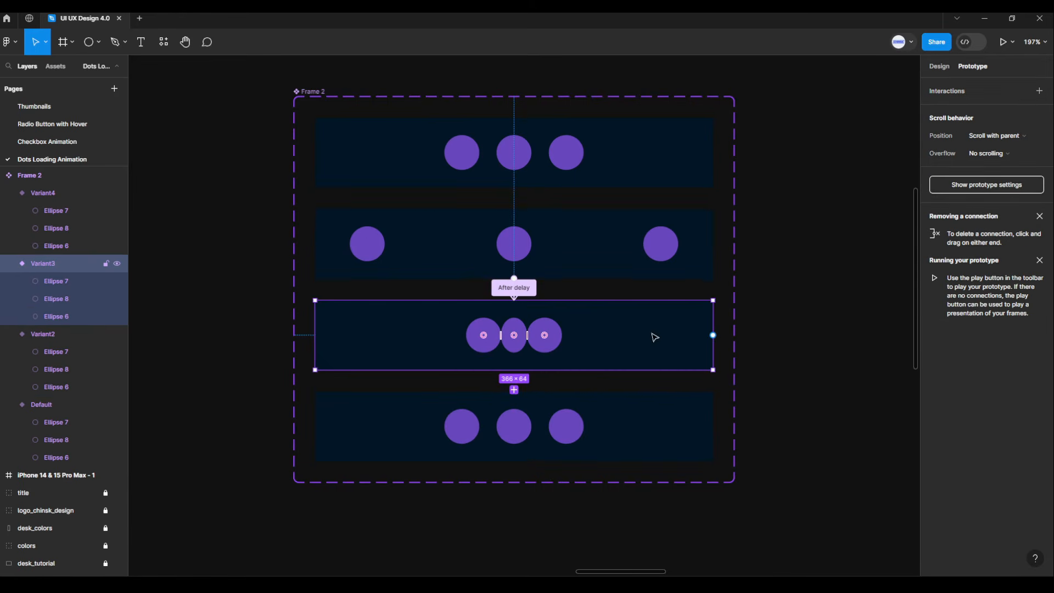
pyautogui.moveTo(712, 336); pyautogui.dragTo(668, 429)
pyautogui.moveTo(635, 500); pyautogui.dragTo(645, 401)
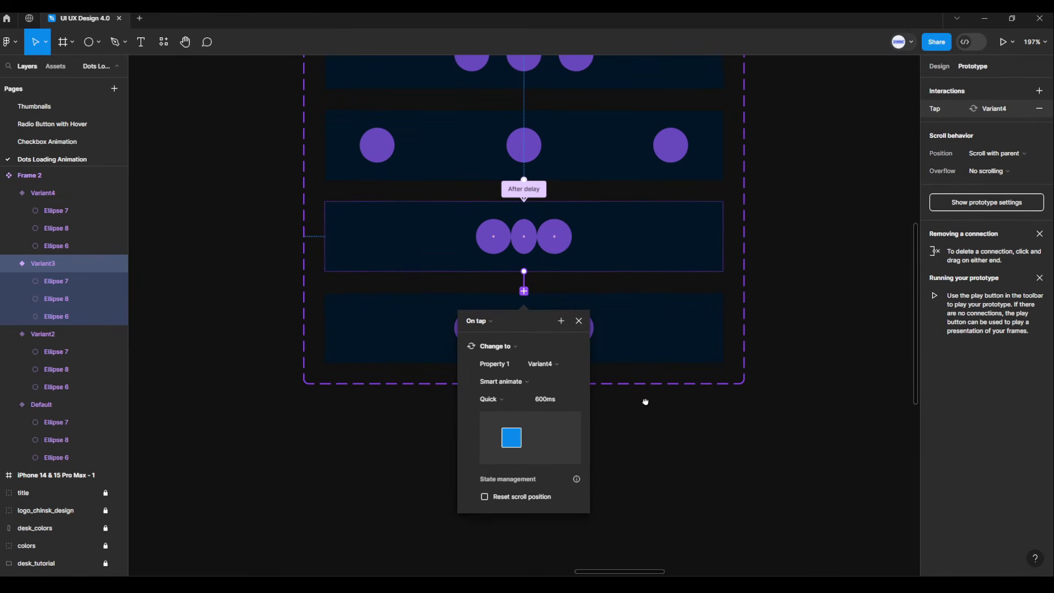
pyautogui.click(488, 322)
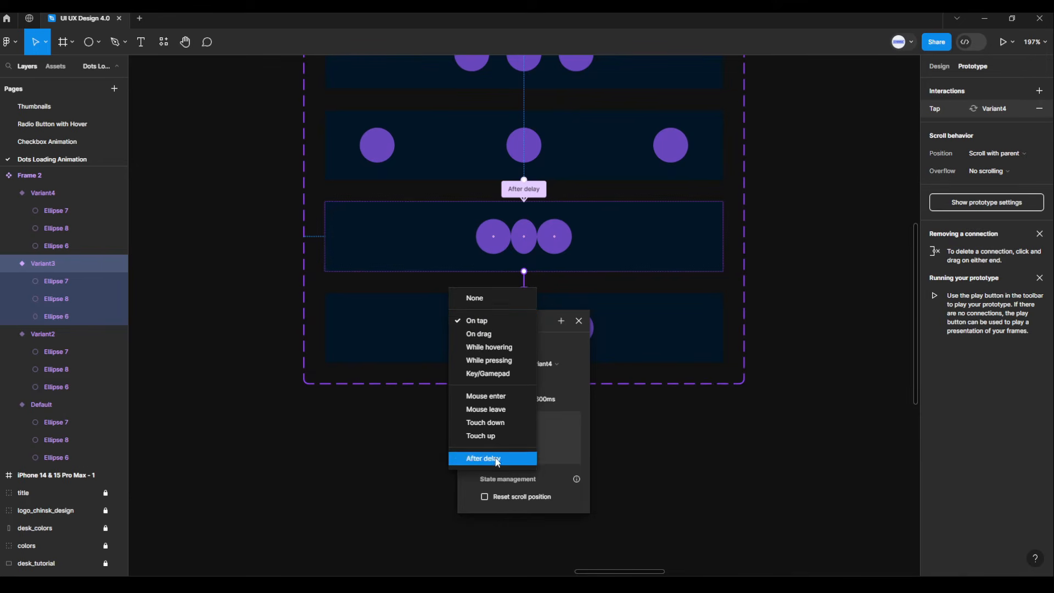
pyautogui.click(497, 459)
pyautogui.click(497, 342)
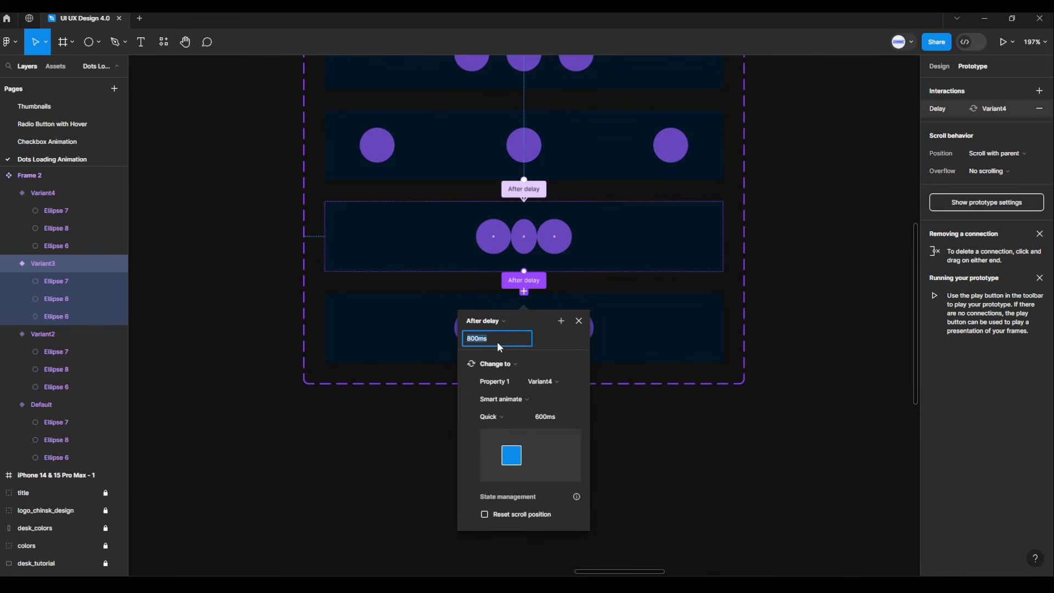
pyautogui.write('1')
pyautogui.press('Return')
# - Keep Smart animate for the change from Variant3 to Variant4 and set its easing to Bouncy
pyautogui.click(518, 403)
pyautogui.click(515, 401)
pyautogui.click(512, 415)
pyautogui.click(512, 432)
pyautogui.click(578, 321)
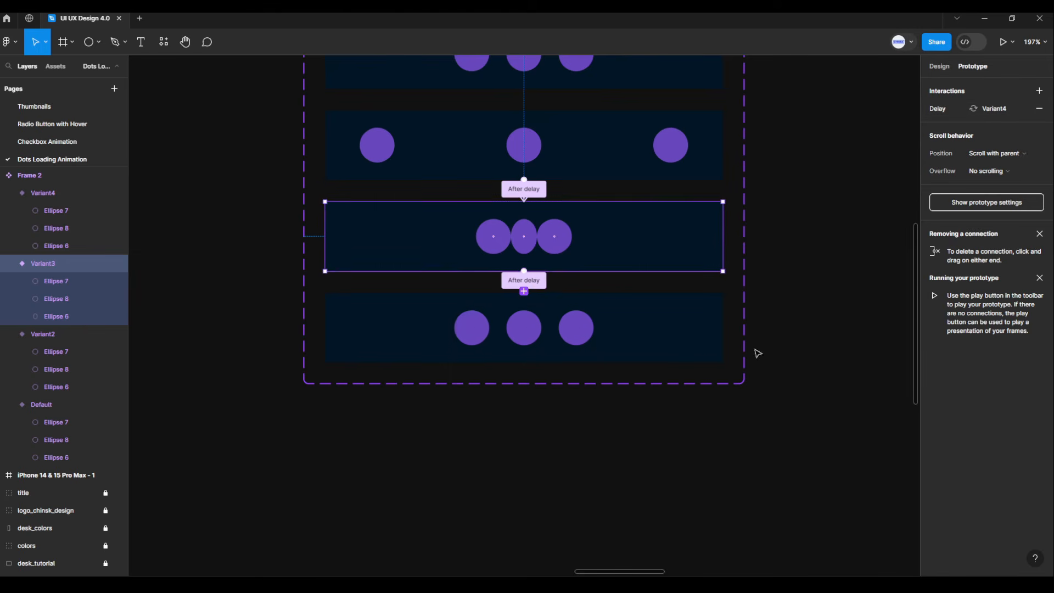
# - Connect Variant4 back to the Default variant with an interaction triggered after a delay of 1 ms
pyautogui.moveTo(793, 346); pyautogui.dragTo(781, 424)
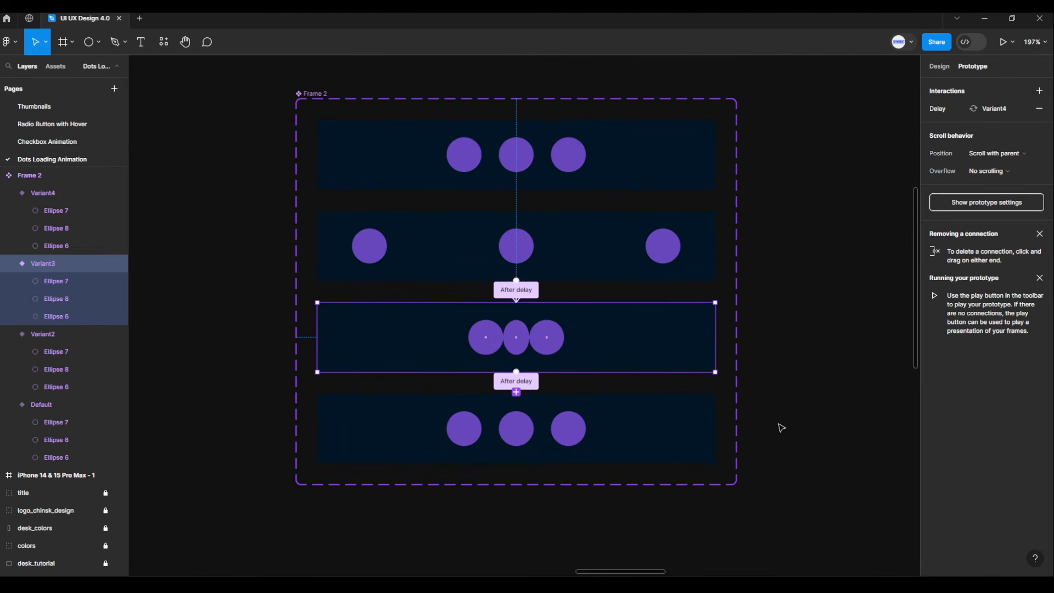
pyautogui.click(708, 439)
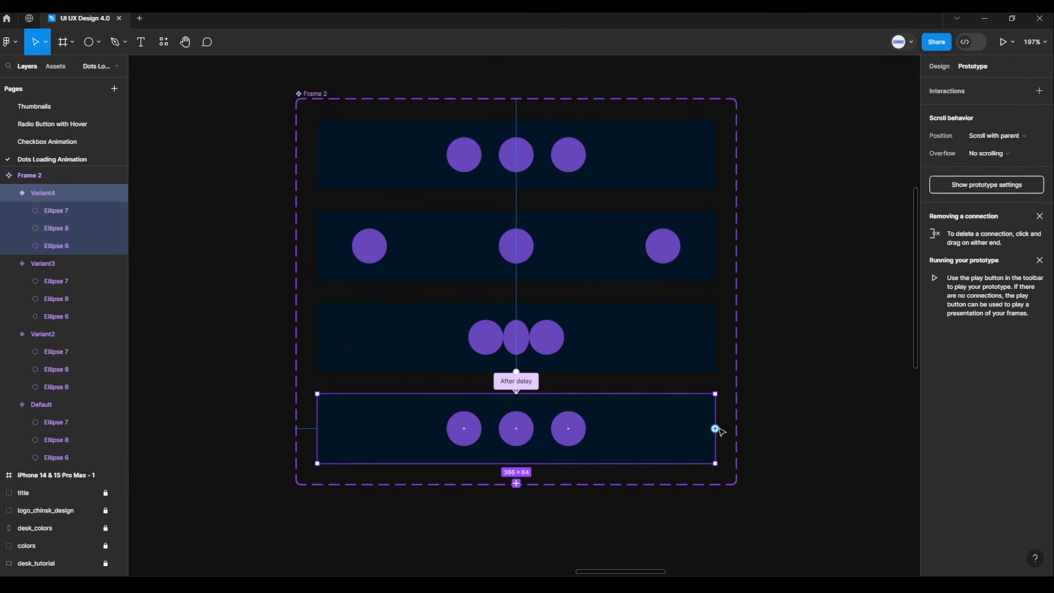
pyautogui.moveTo(715, 429); pyautogui.dragTo(700, 181)
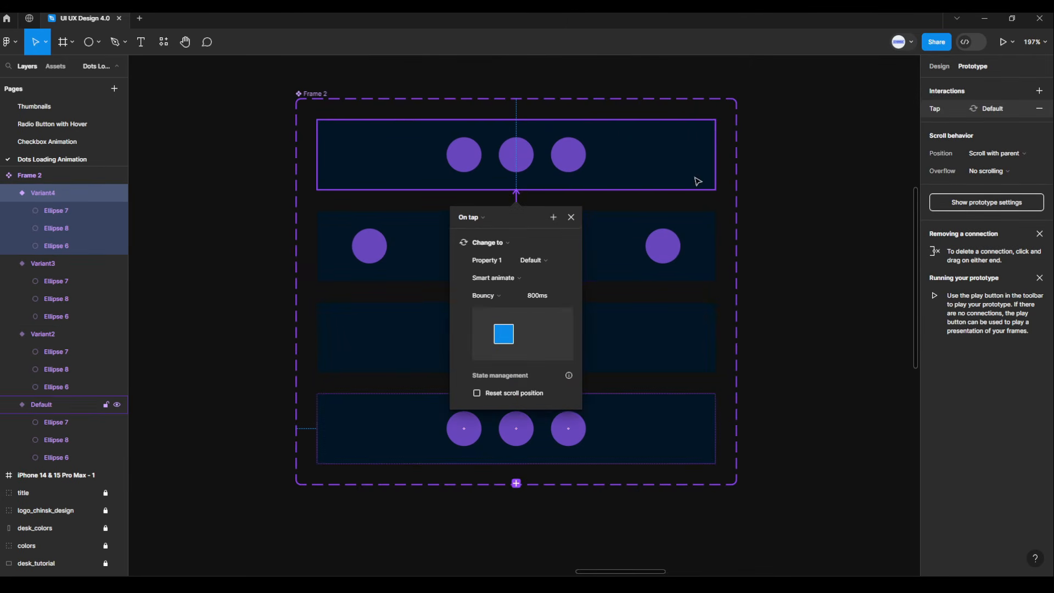
pyautogui.click(482, 218)
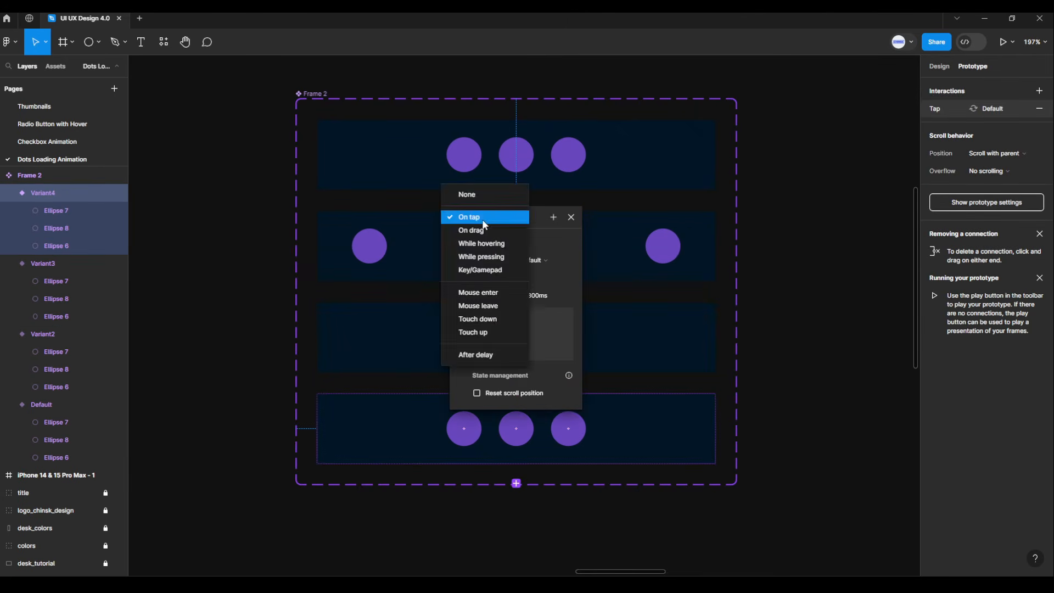
pyautogui.click(480, 356)
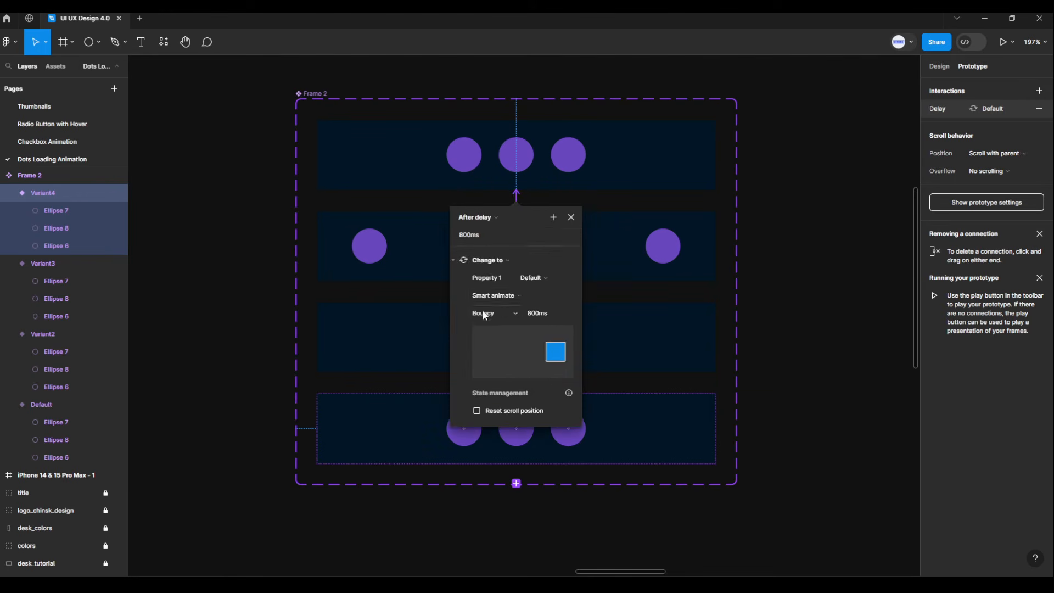
pyautogui.write('1')
pyautogui.press('Return')
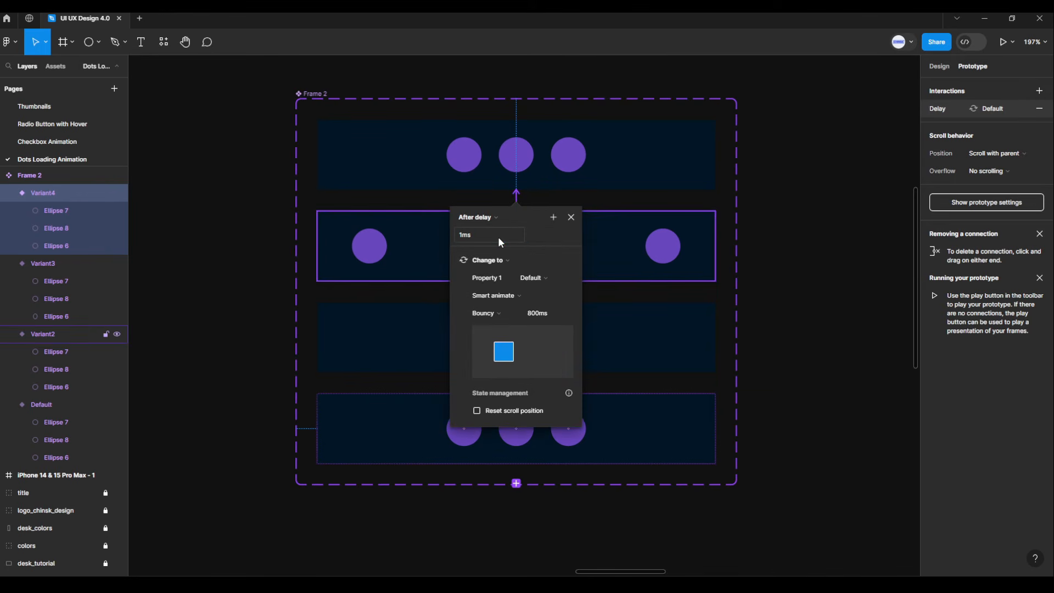
# - Set the transition from Variant4 back to Default to Instant and deselect the variant
pyautogui.click(496, 296)
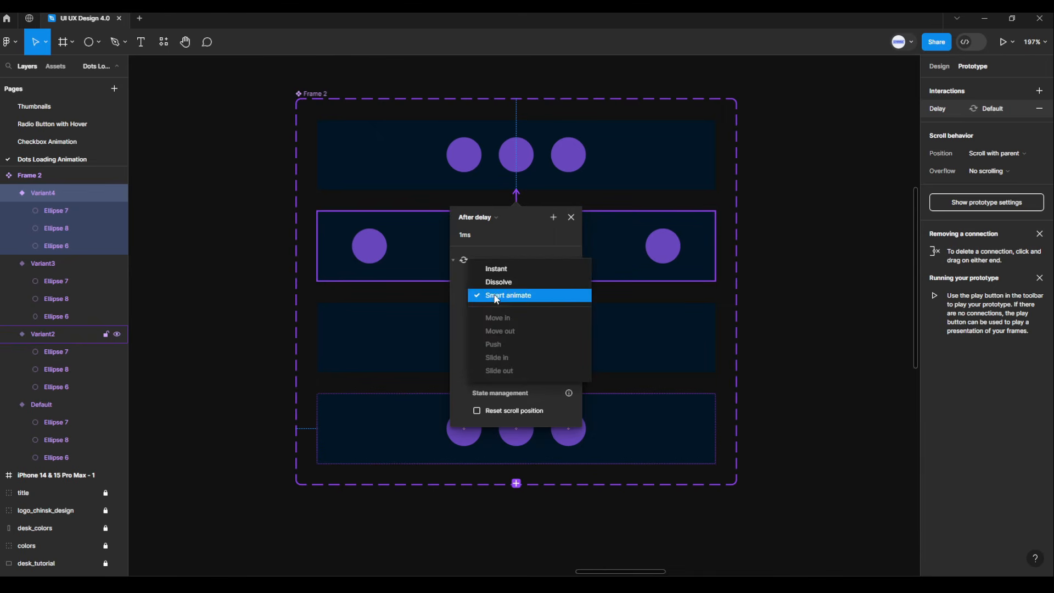
pyautogui.click(494, 269)
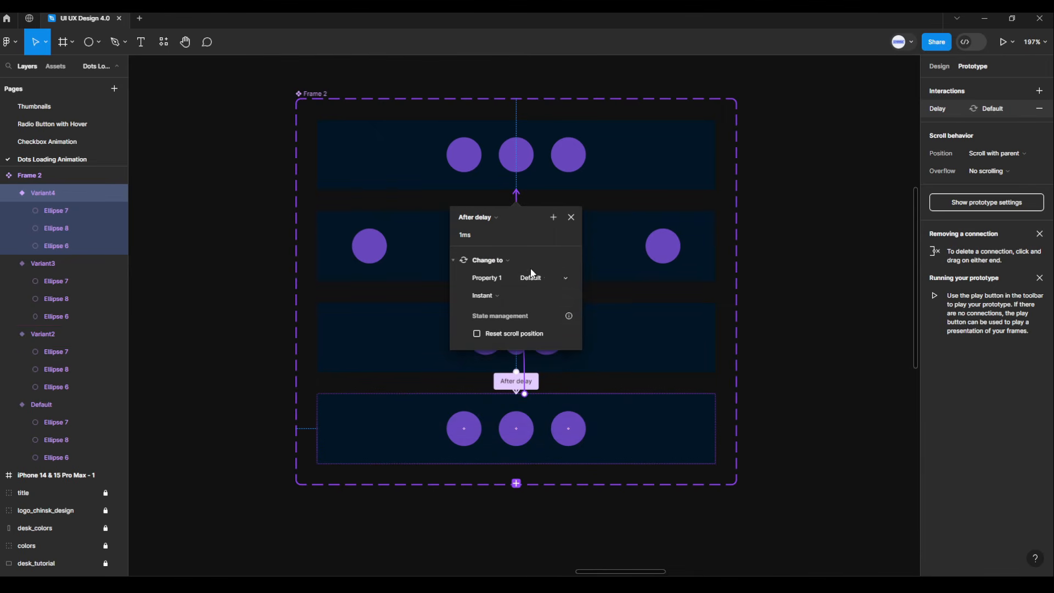
pyautogui.click(571, 217)
pyautogui.click(790, 224)
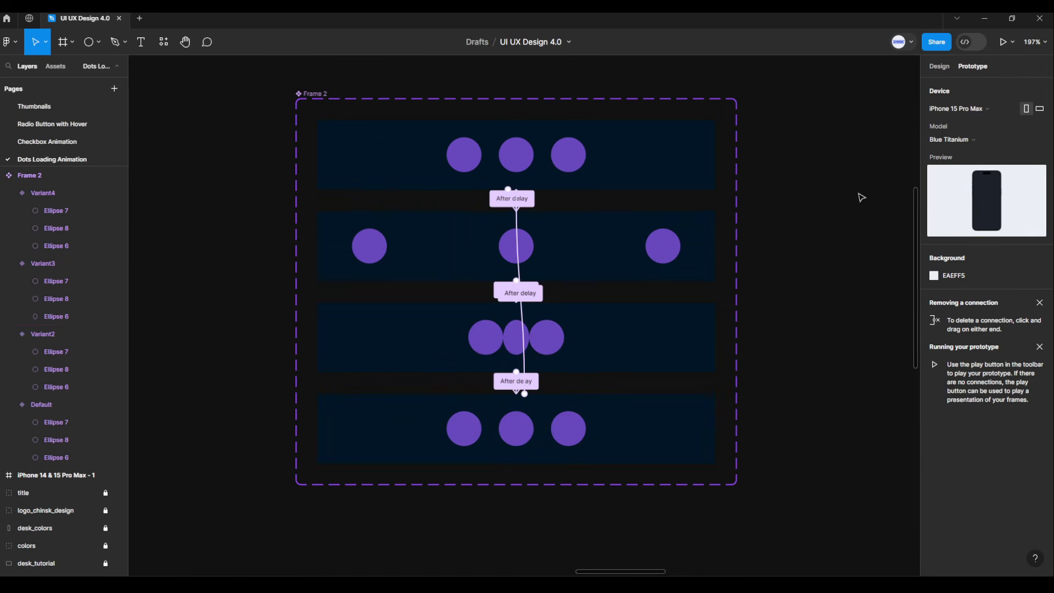
# - Copy the Default dots variant and paste an instance of it into the iPhone 14 & 15 Pro Max - 1 frame
pyautogui.click(937, 69)
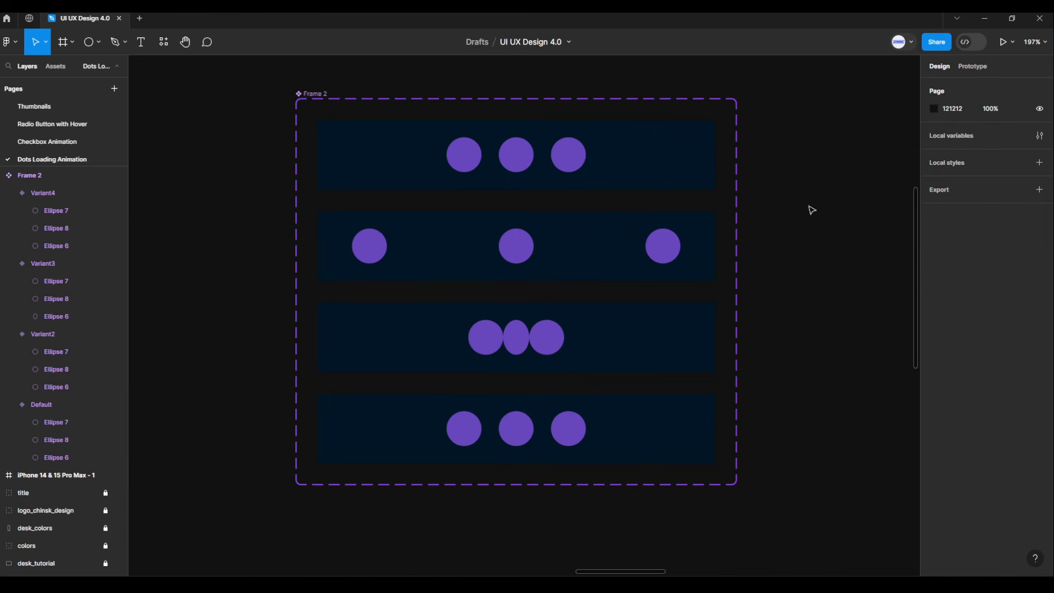
pyautogui.click(666, 173)
pyautogui.rightClick(666, 172)
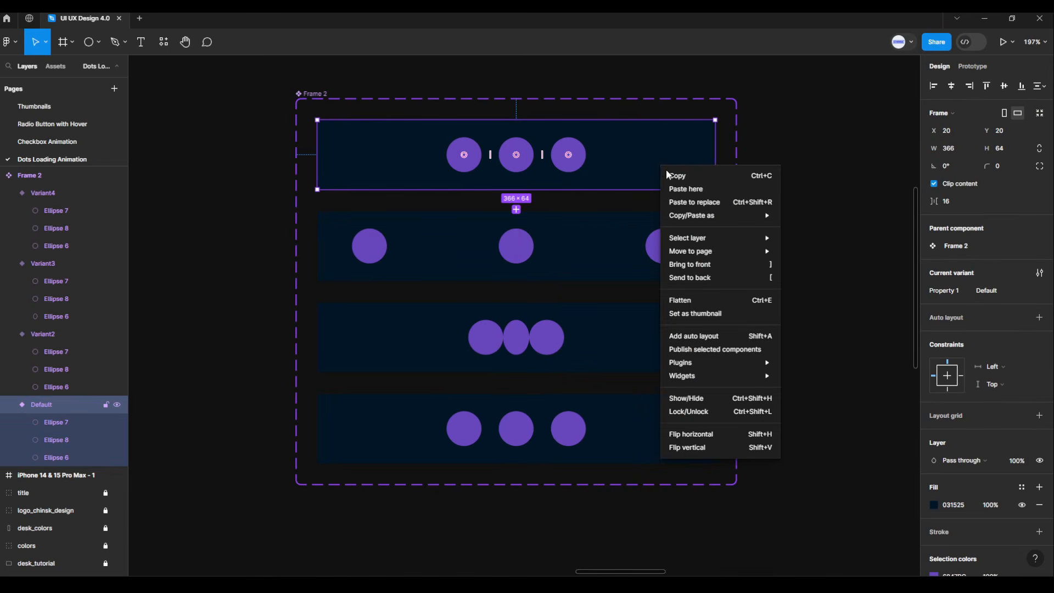
pyautogui.click(674, 175)
pyautogui.scroll(-2, 772, 231)
pyautogui.scroll(-5, 773, 235)
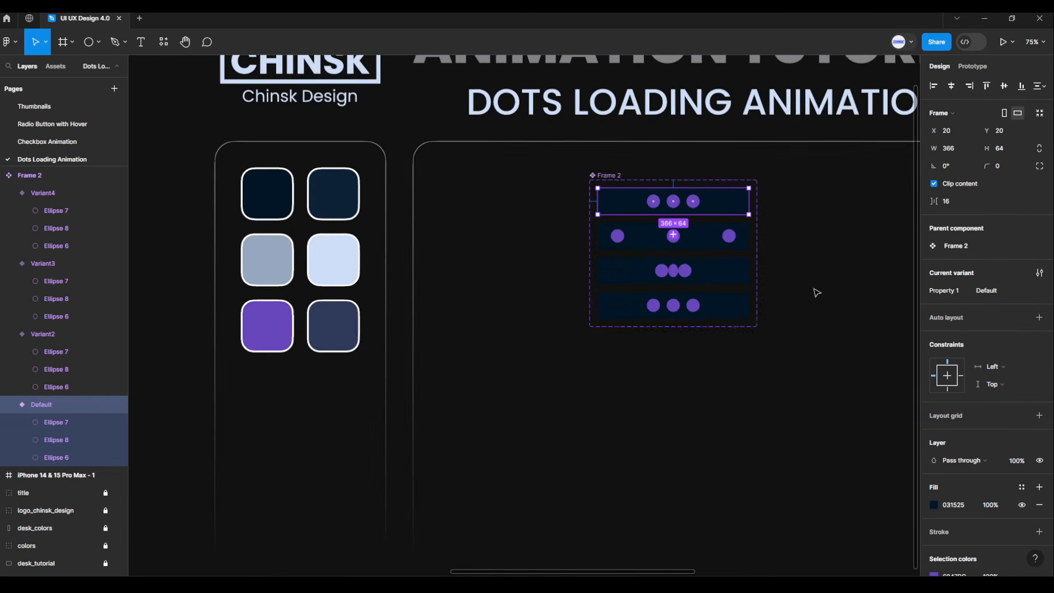
pyautogui.moveTo(816, 294); pyautogui.dragTo(567, 304)
pyautogui.moveTo(744, 348); pyautogui.dragTo(588, 313)
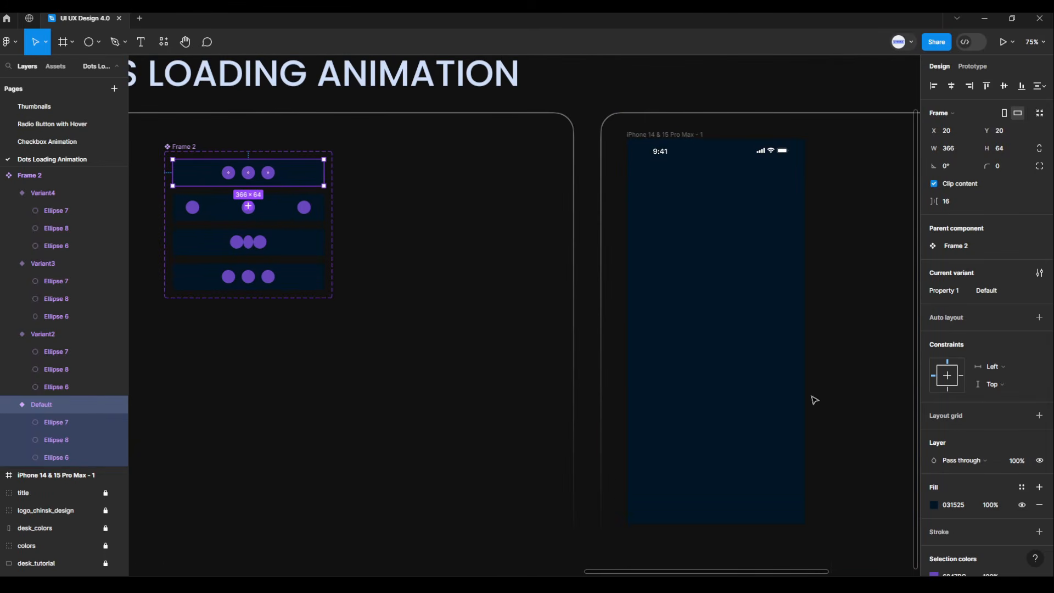
pyautogui.moveTo(815, 400); pyautogui.dragTo(707, 375)
pyautogui.scroll(2, 724, 373)
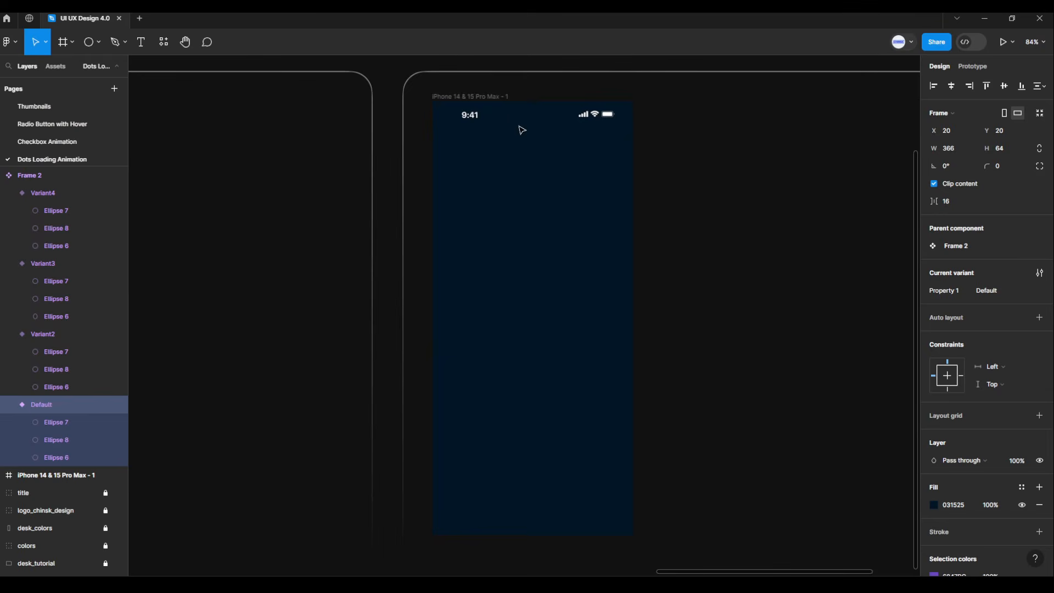
pyautogui.click(496, 99)
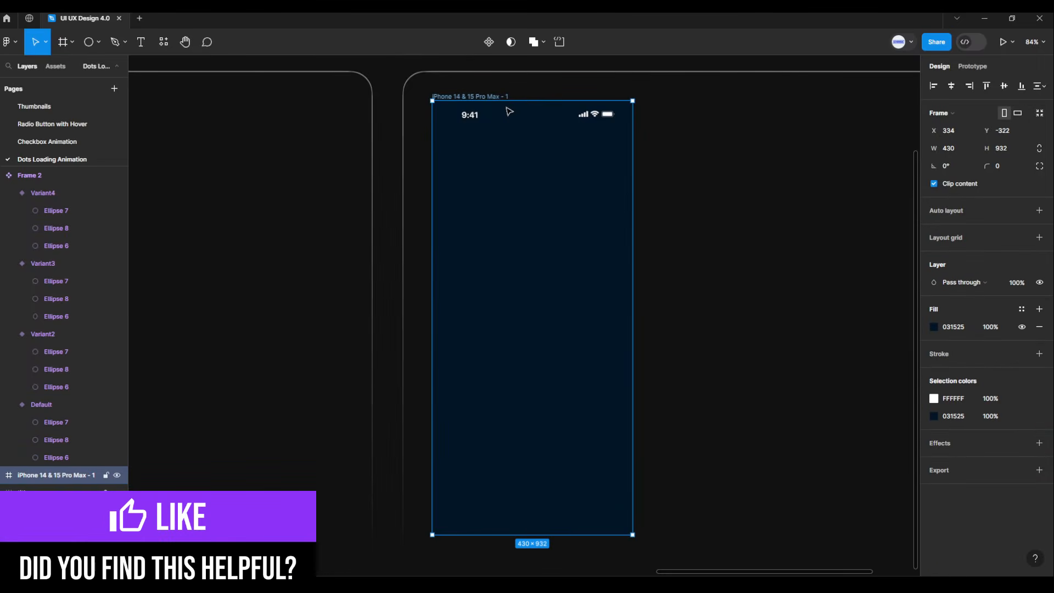
pyautogui.hotkey('ctrl', 'v')
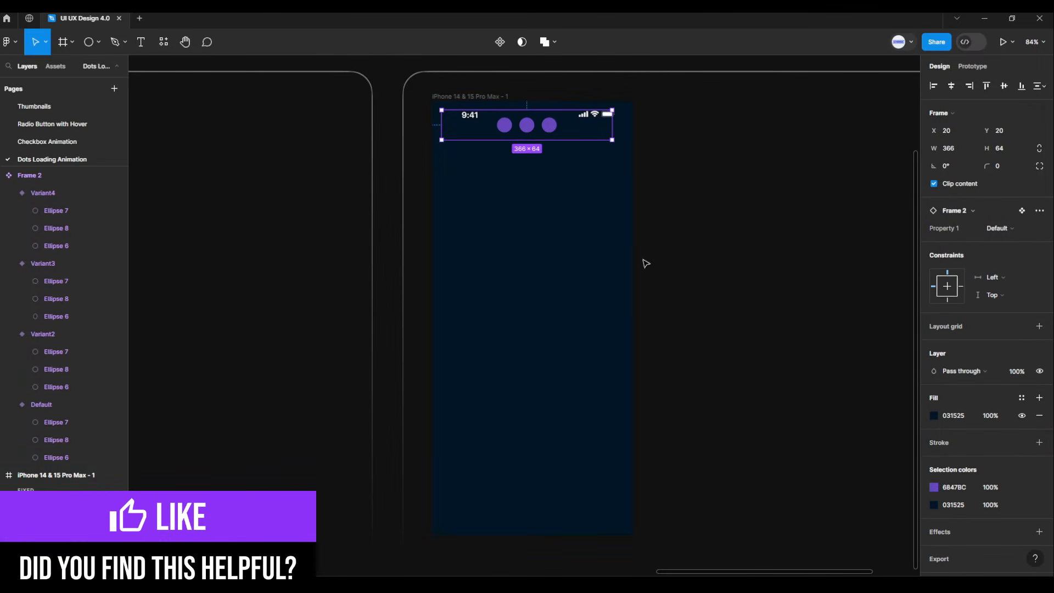
# - Center the pasted dots instance horizontally and vertically in the iPhone frame, and deselect it
pyautogui.click(950, 88)
pyautogui.click(1006, 88)
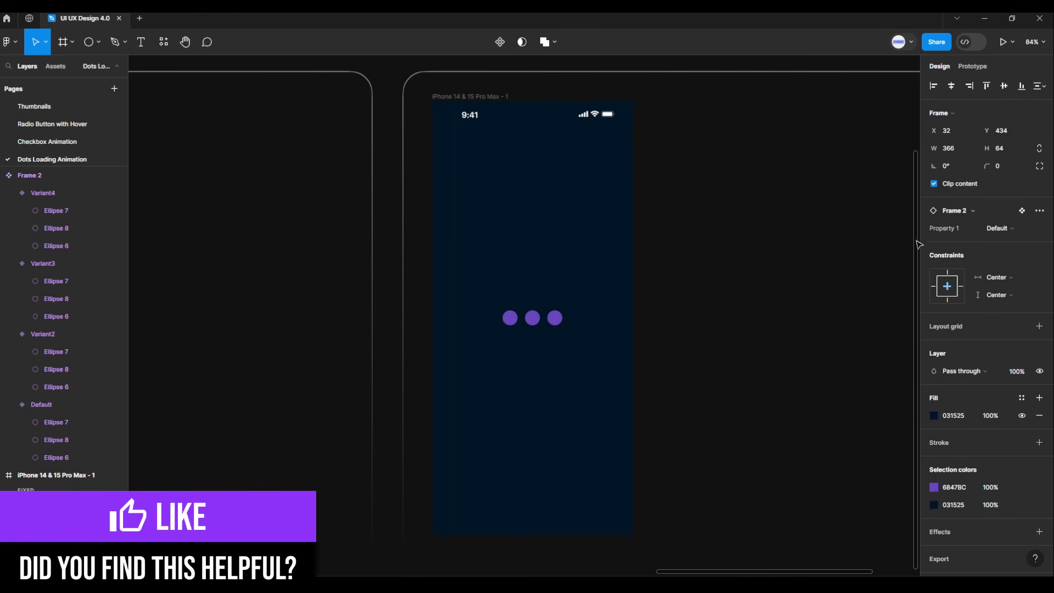
pyautogui.click(686, 207)
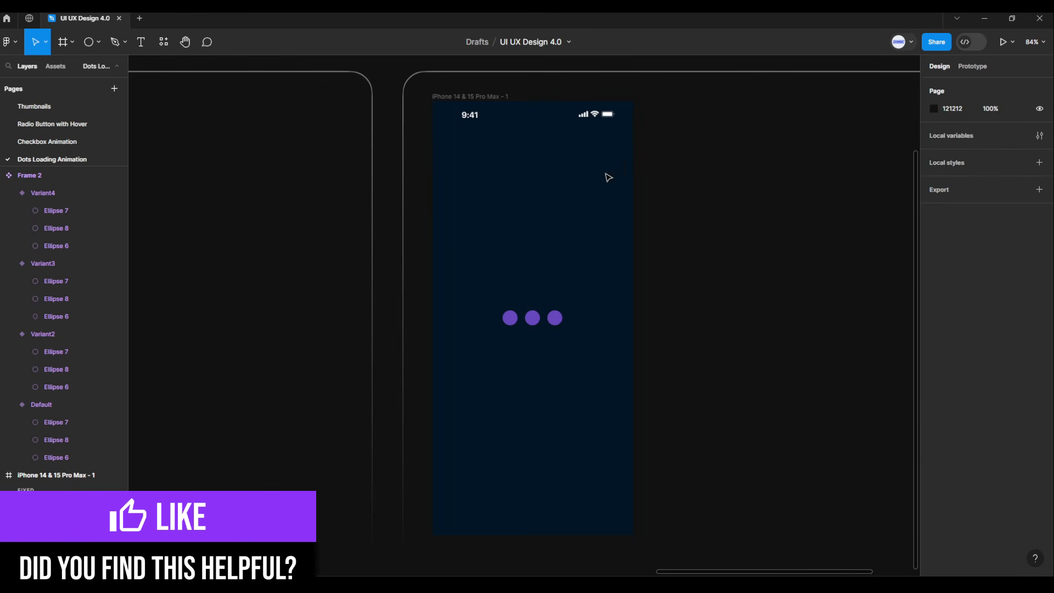
# - Present the iPhone 14 & 15 Pro Max - 1 frame as a prototype to preview the dots loading animation
pyautogui.click(498, 98)
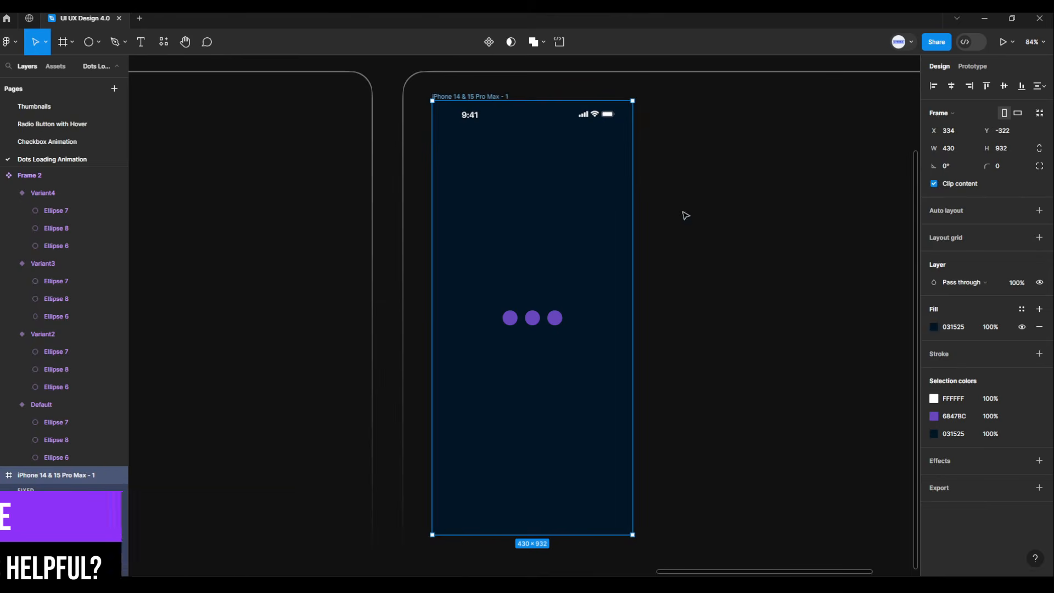
pyautogui.click(1001, 44)
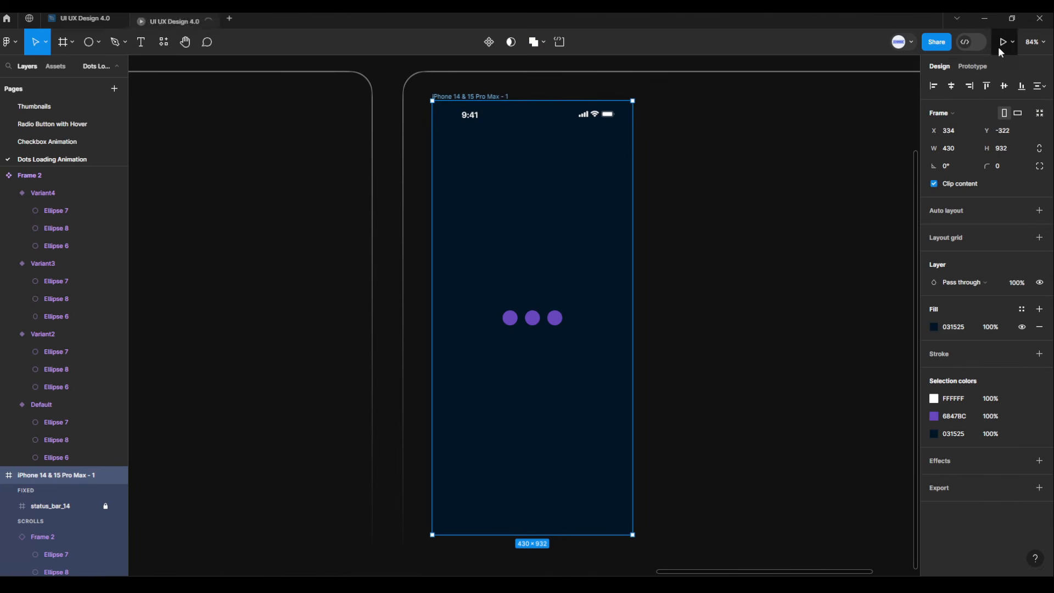